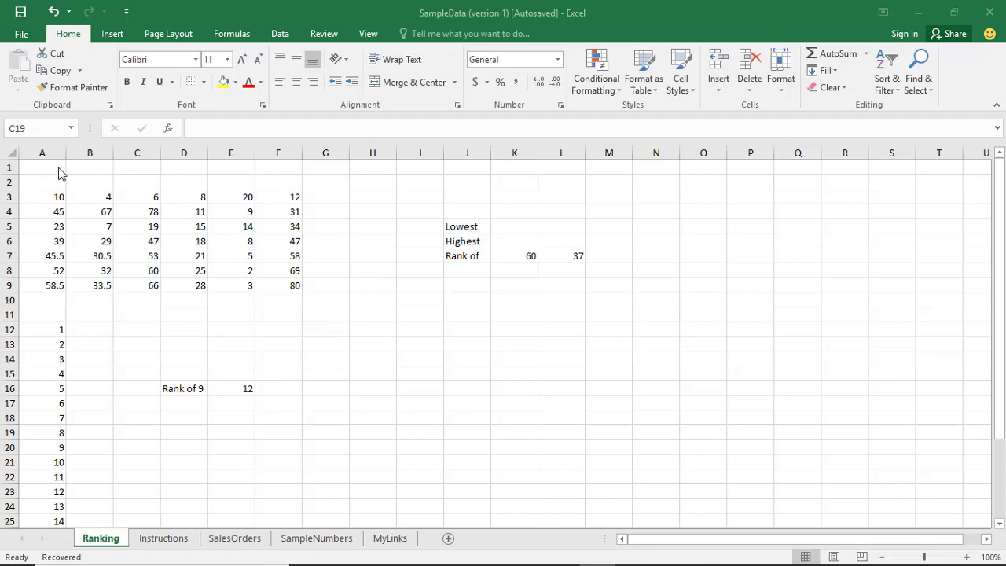
left_click(33, 201)
left_click_drag(33, 200, 288, 289)
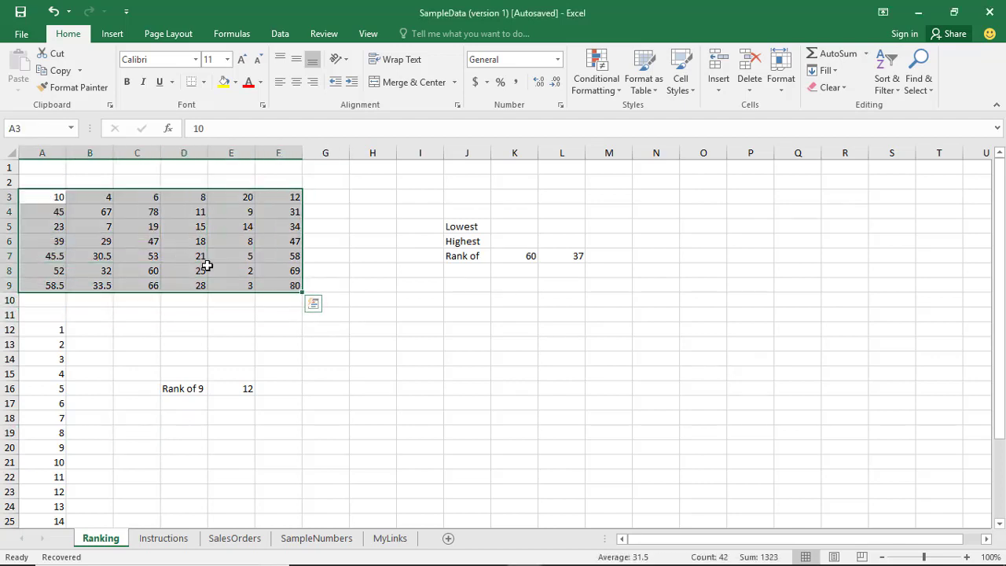
left_click(196, 260)
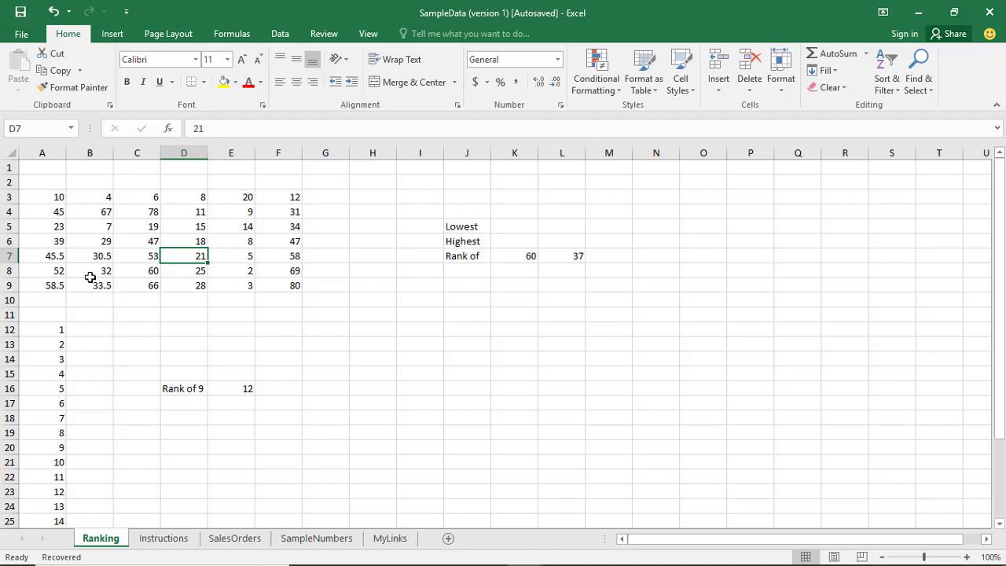
Clear the contents of K4:M9, beside the Lowest, Highest and Rank of labels
left_click(525, 210)
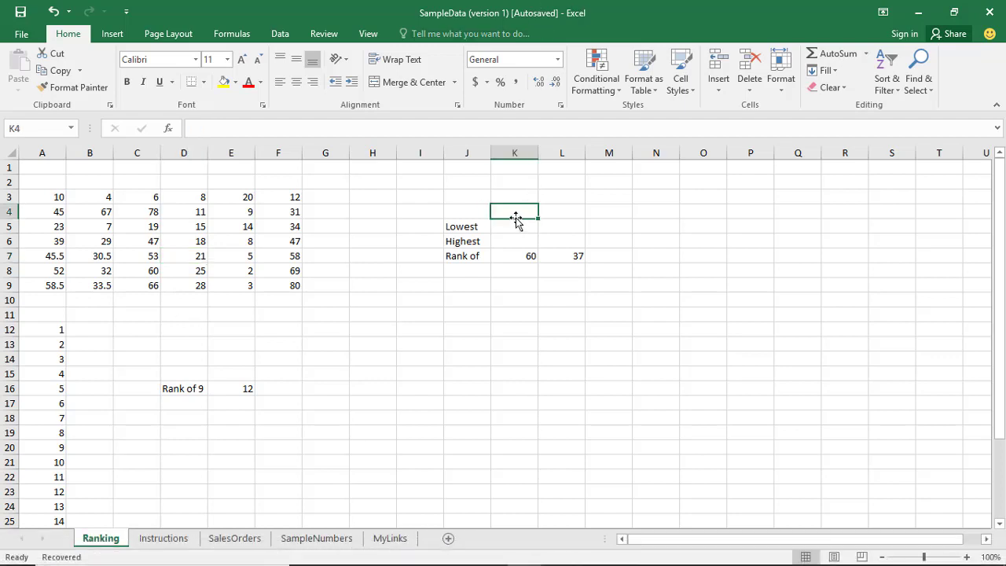
left_click(512, 283)
left_click_drag(593, 281, 502, 209)
key("Delete")
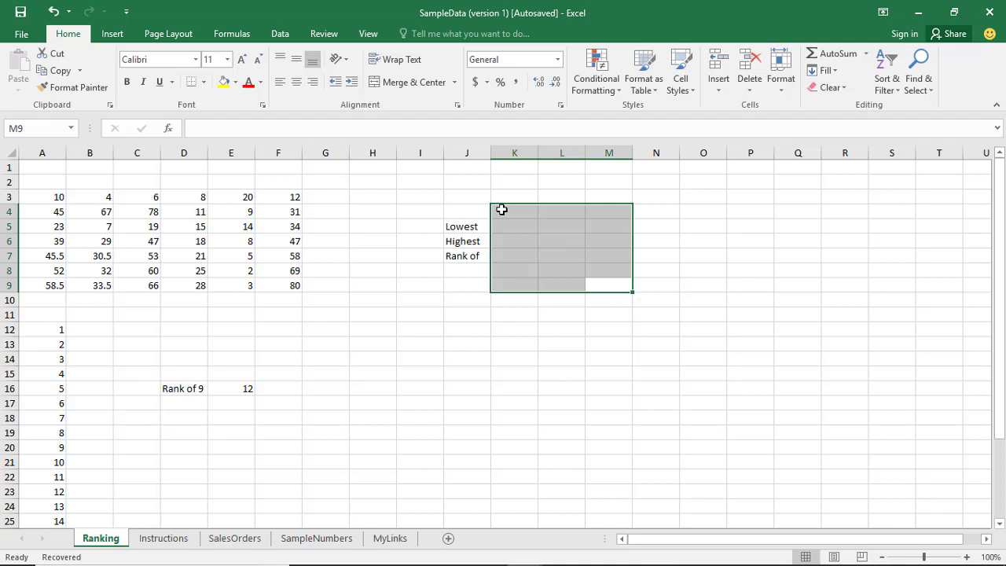
left_click(485, 281)
left_click(499, 227)
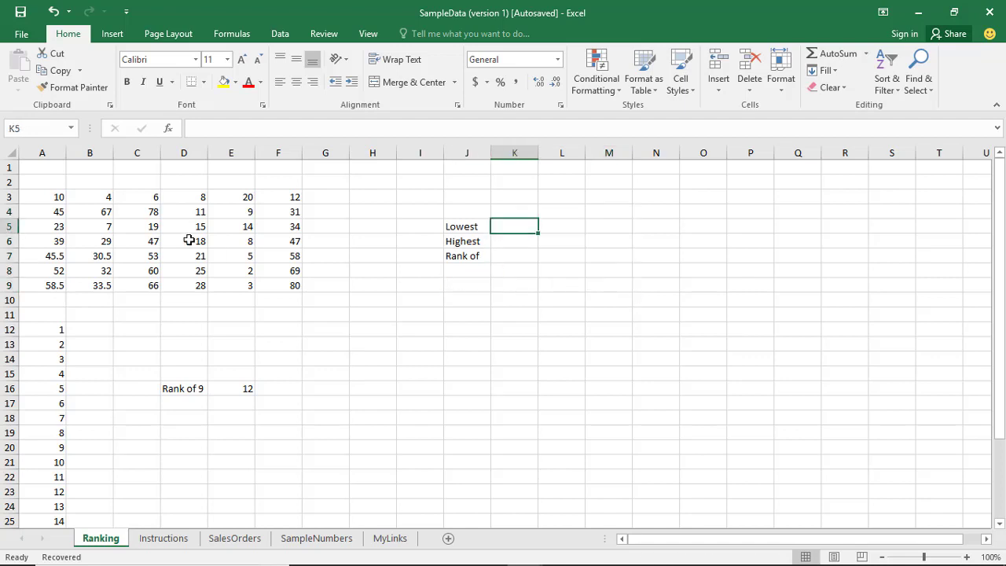
left_click_drag(45, 198, 289, 280)
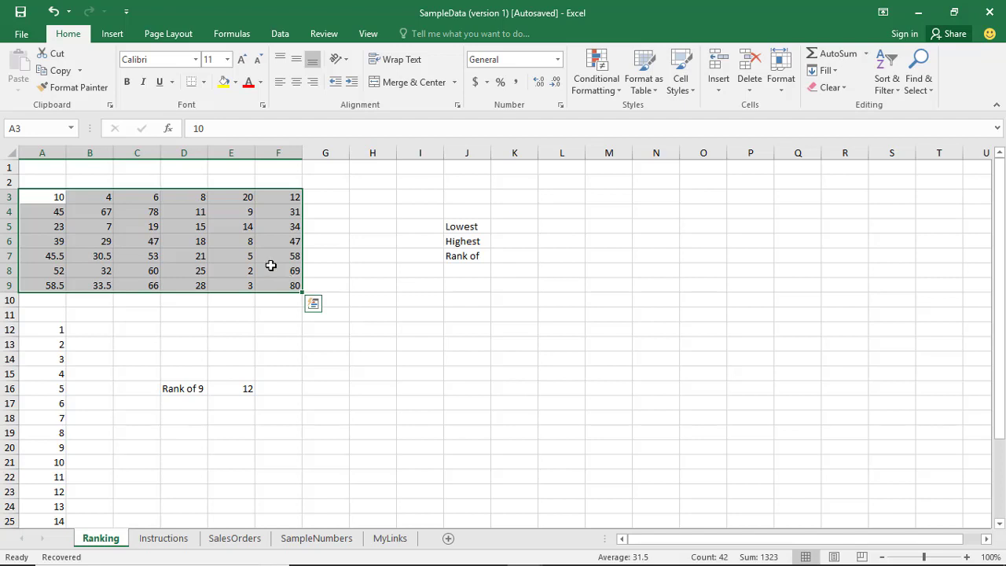
left_click(503, 230)
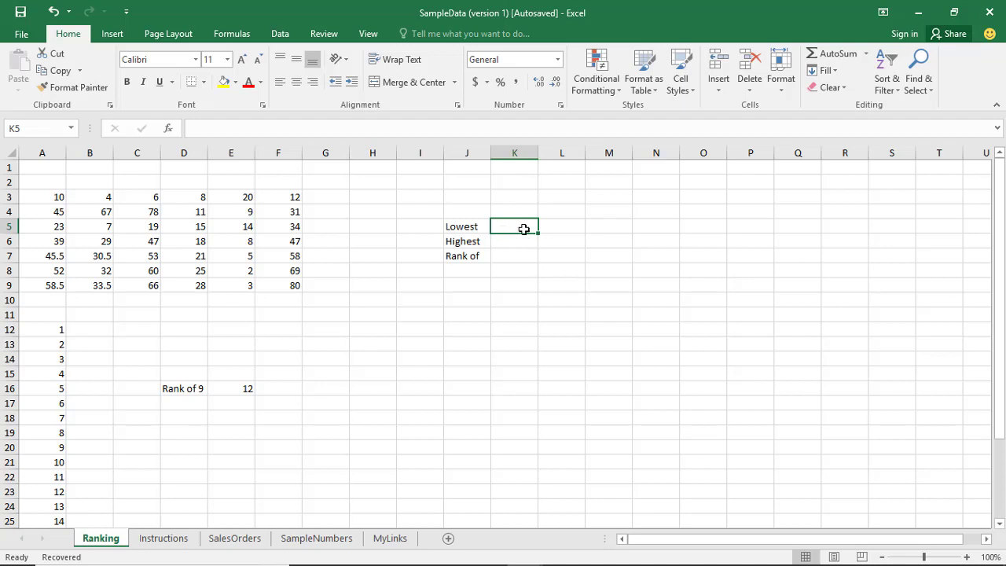
left_click(477, 229)
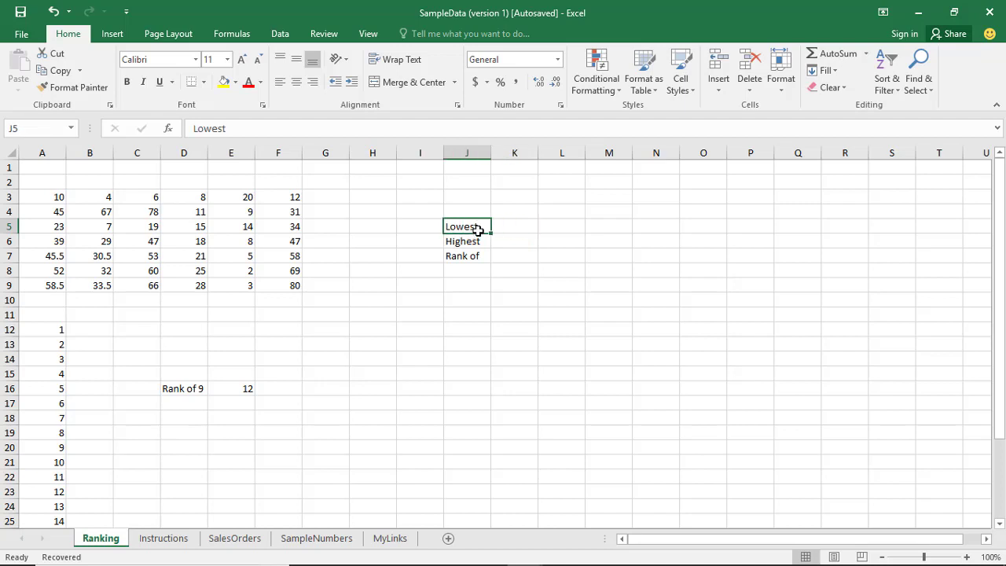
left_click(474, 258)
left_click(486, 241)
Enter a MIN formula over A3:F9 in K5, next to the Lowest label
left_click(507, 228)
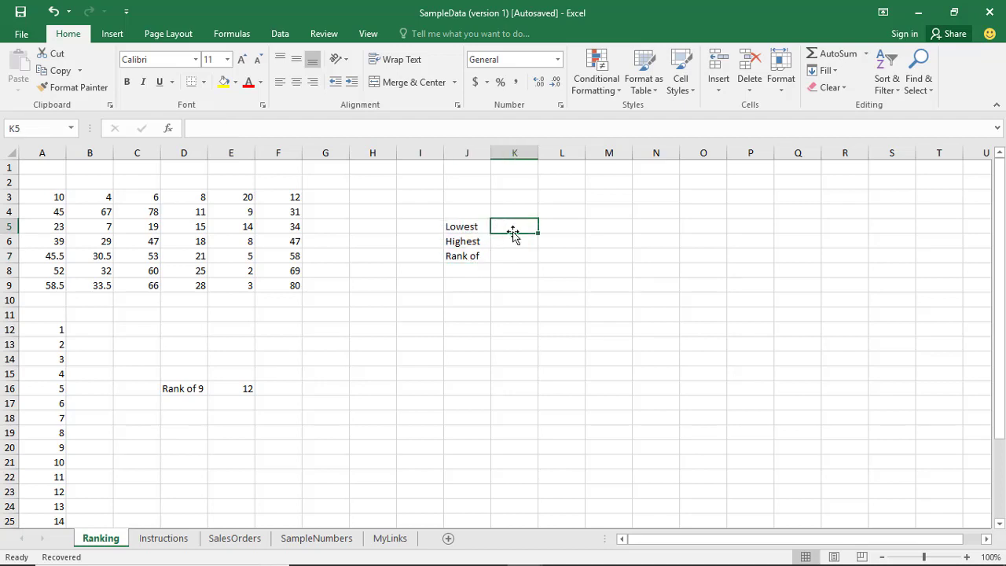
type("=")
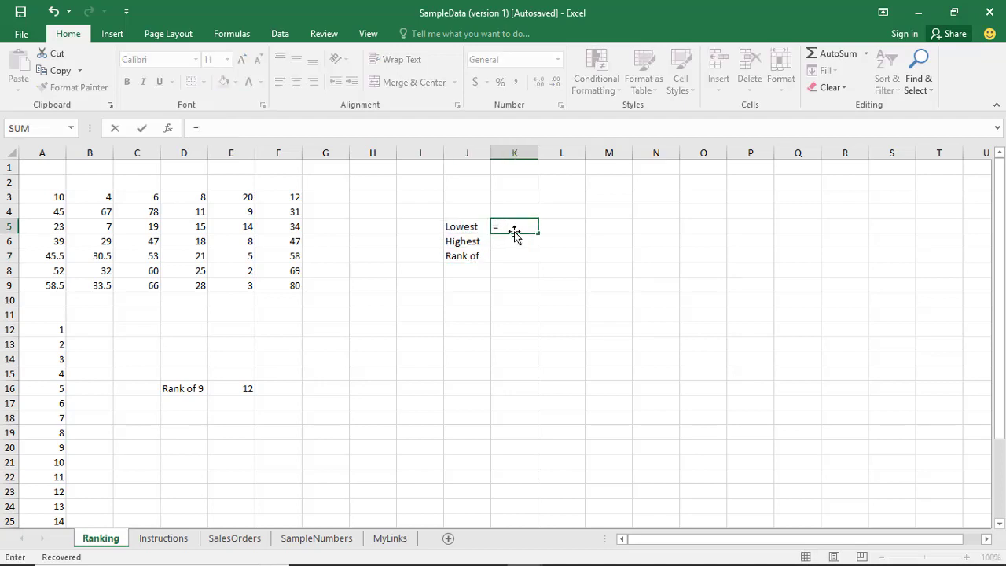
type("min")
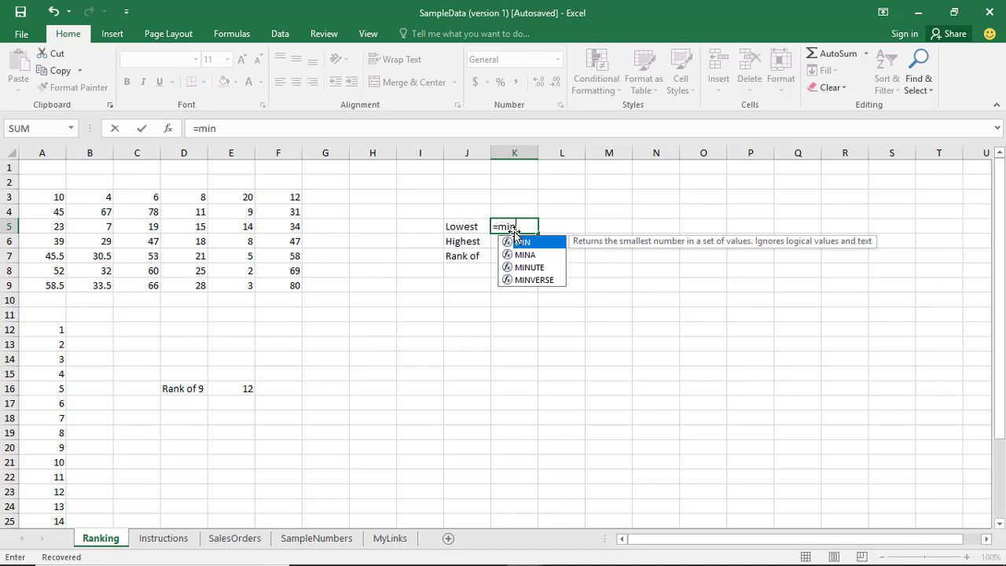
key("Tab")
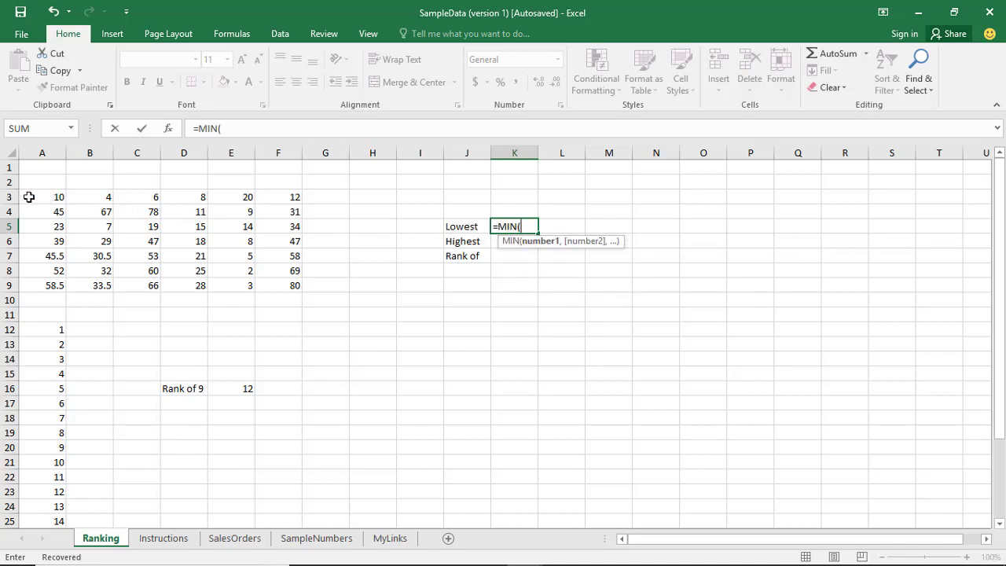
left_click_drag(34, 196, 293, 286)
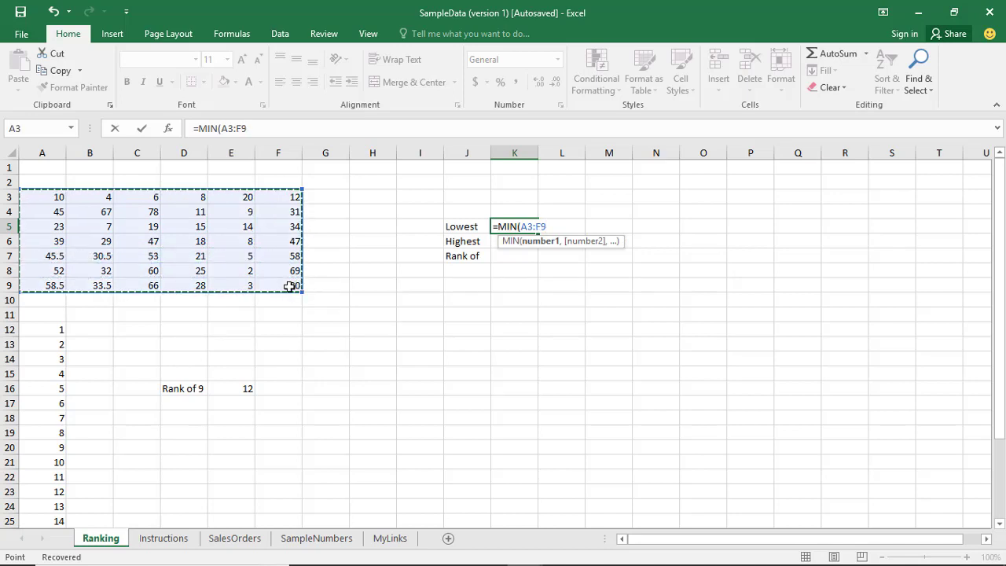
key("Return")
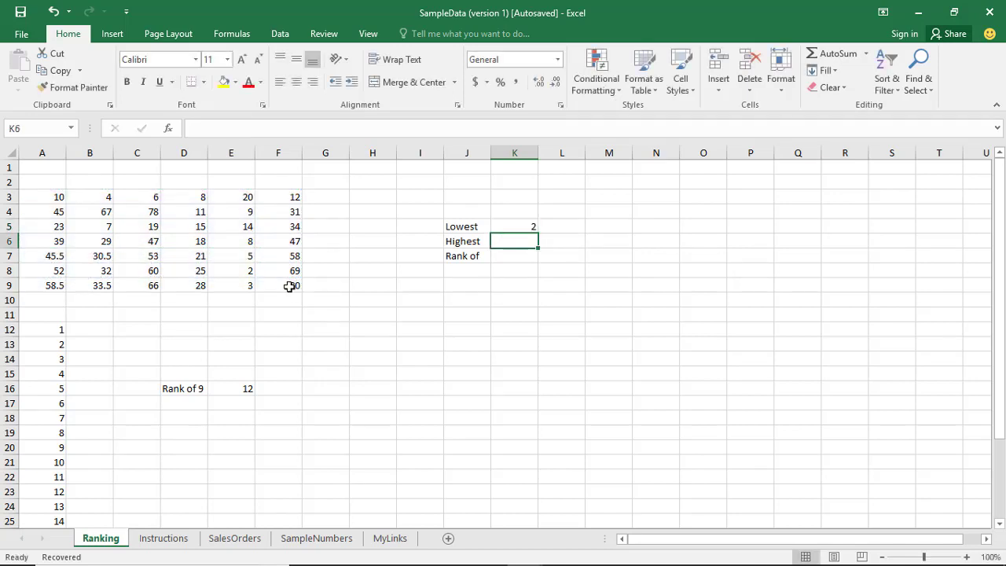
left_click(521, 226)
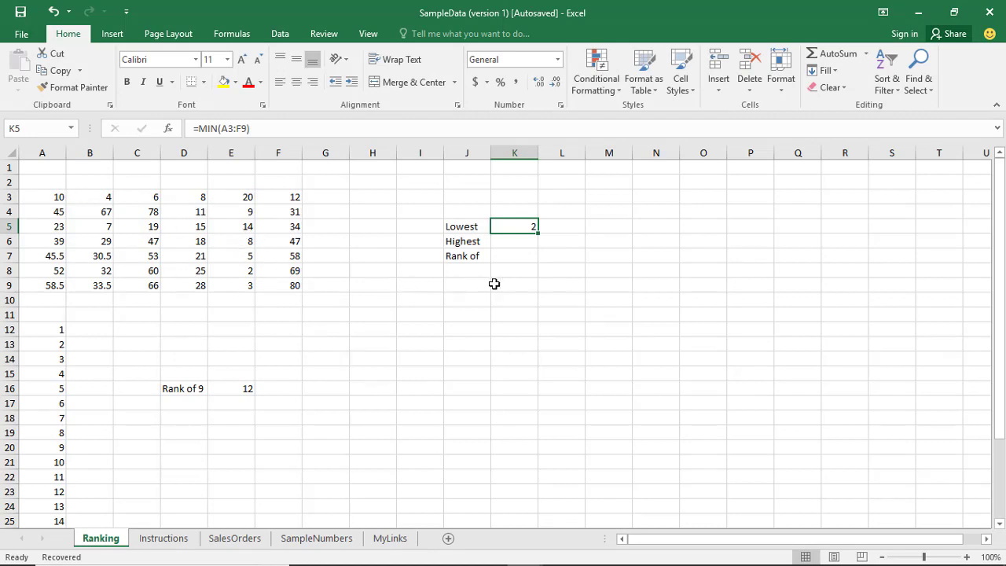
Enter a MAX formula over A3:F9 in K6, next to the Highest label
left_click(506, 244)
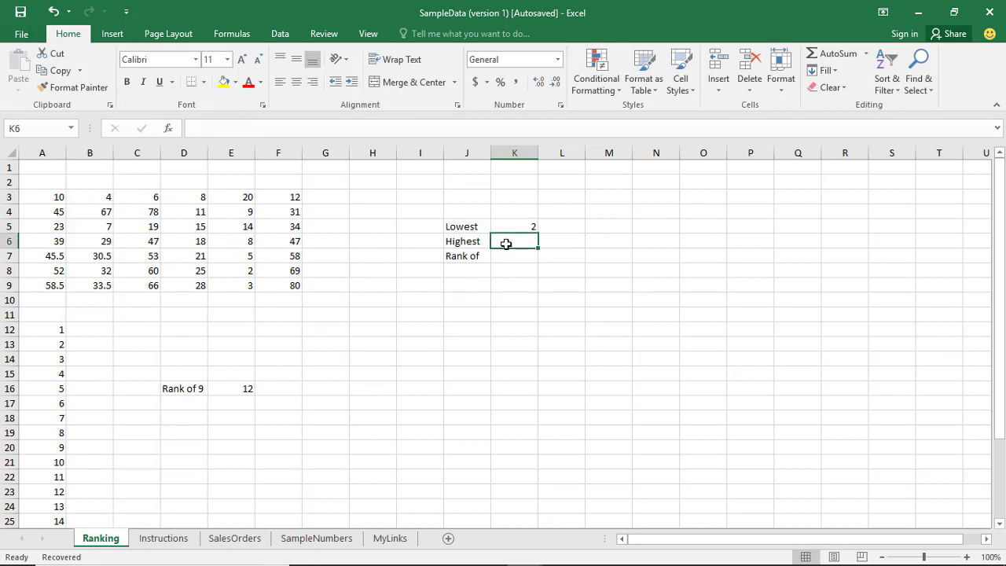
type("=")
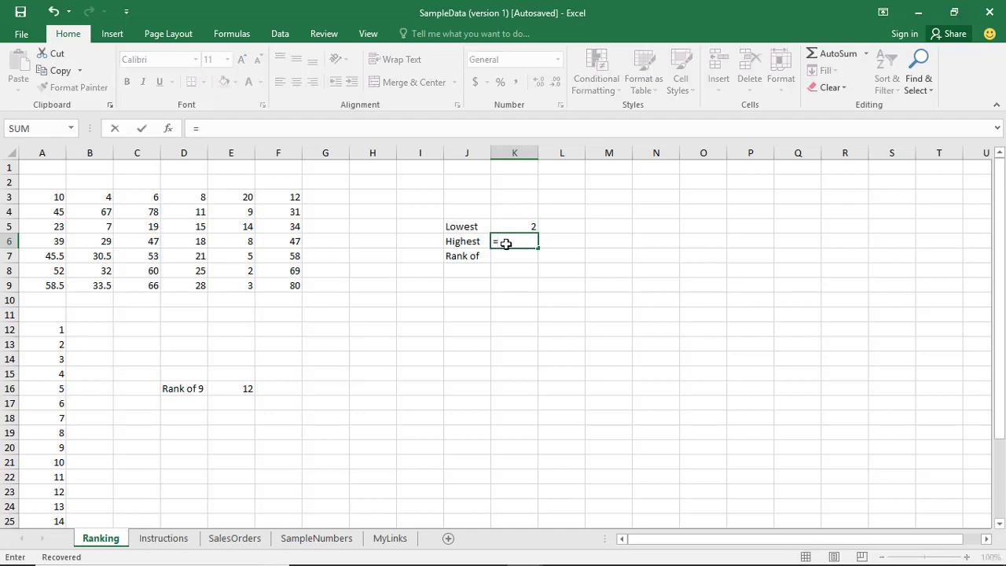
type("maz")
key("BackSpace")
type("x")
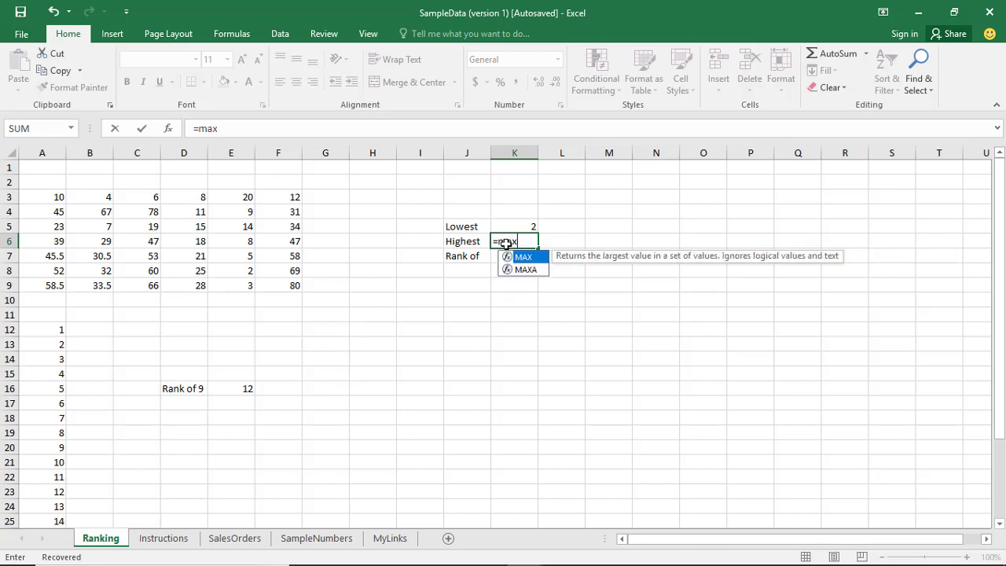
key("Tab")
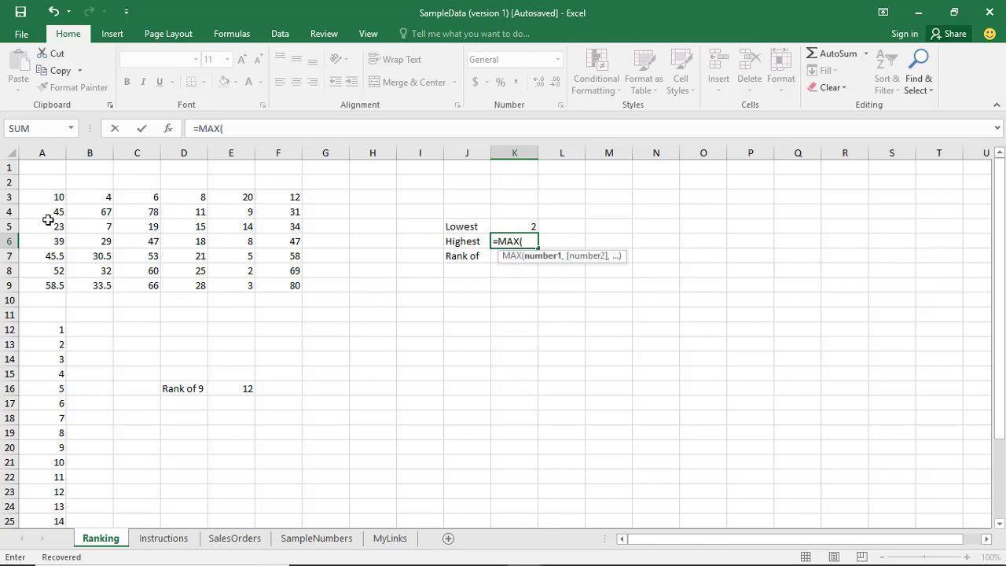
left_click_drag(45, 199, 294, 286)
key("Return")
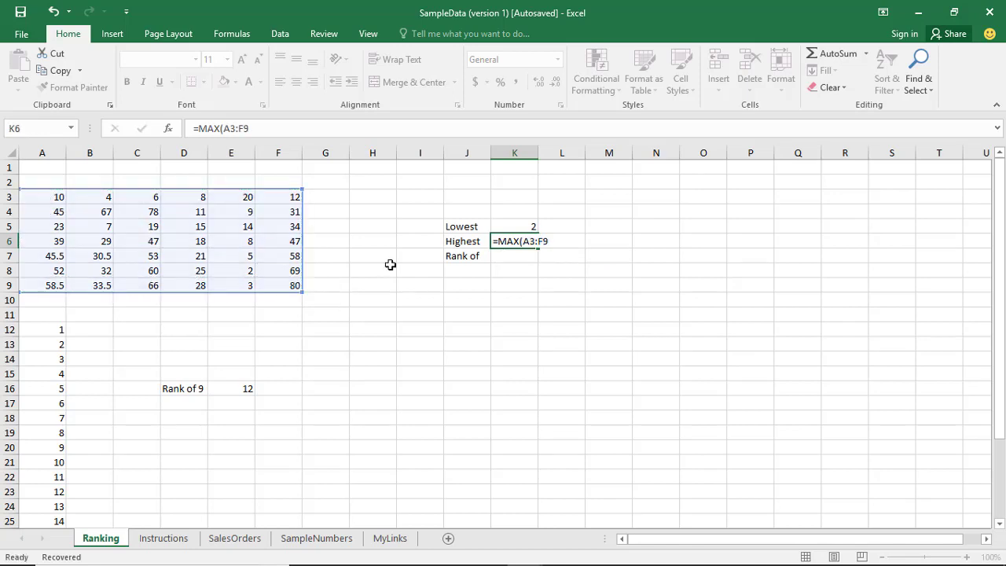
left_click(525, 245)
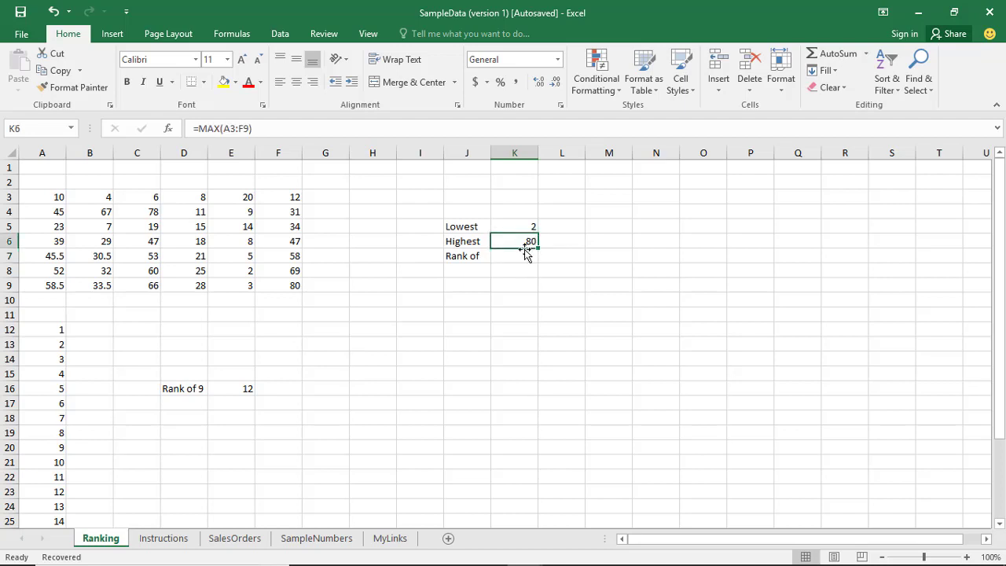
Review the formula for the lowest value and inspect individual numbers in the A3:F9 data block
left_click(531, 227)
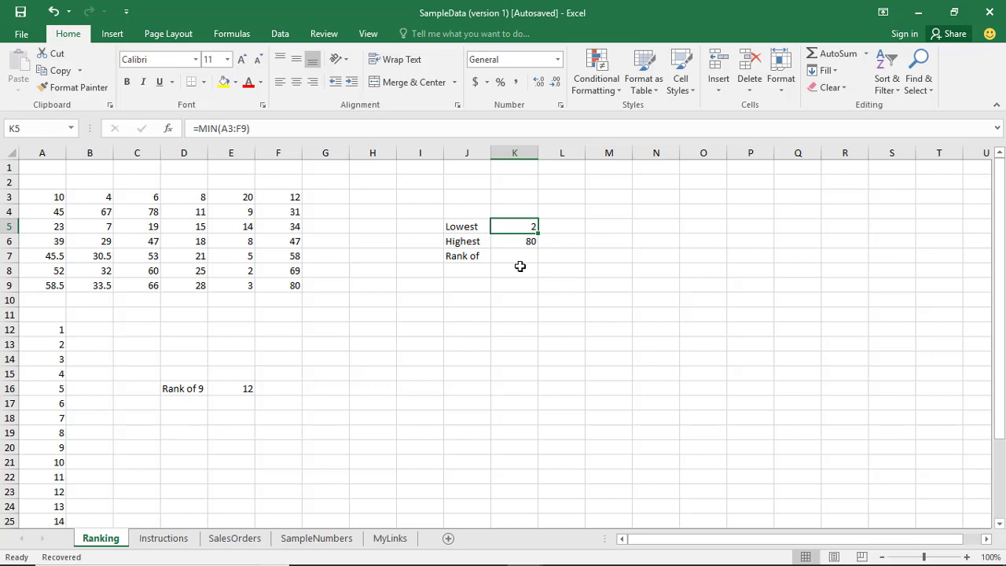
left_click(247, 269)
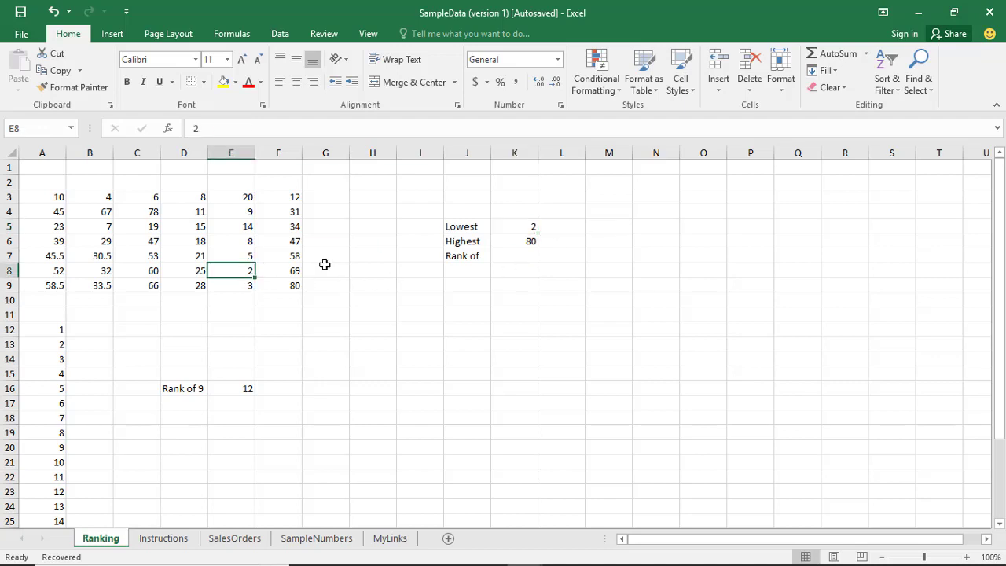
left_click(283, 270)
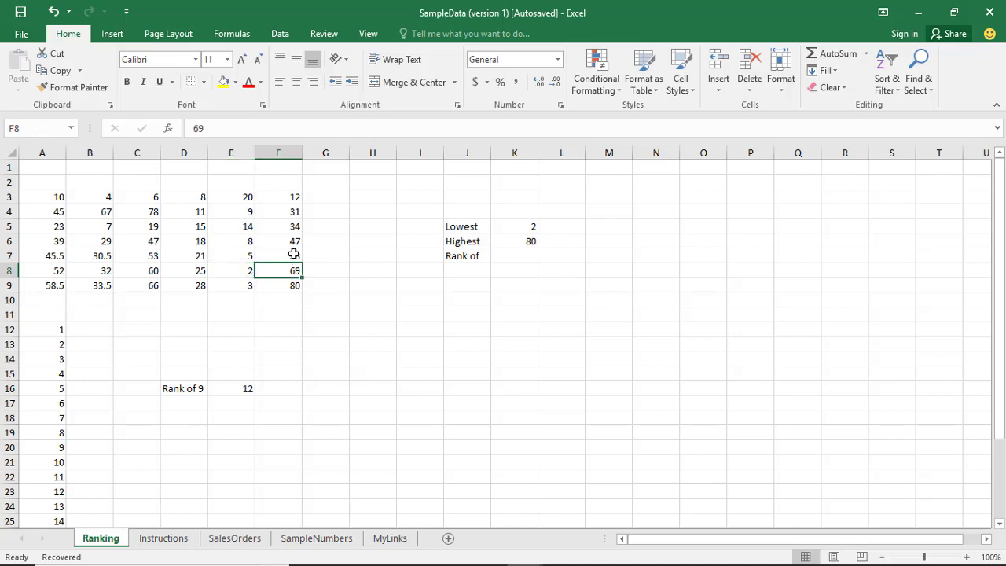
left_click(259, 239)
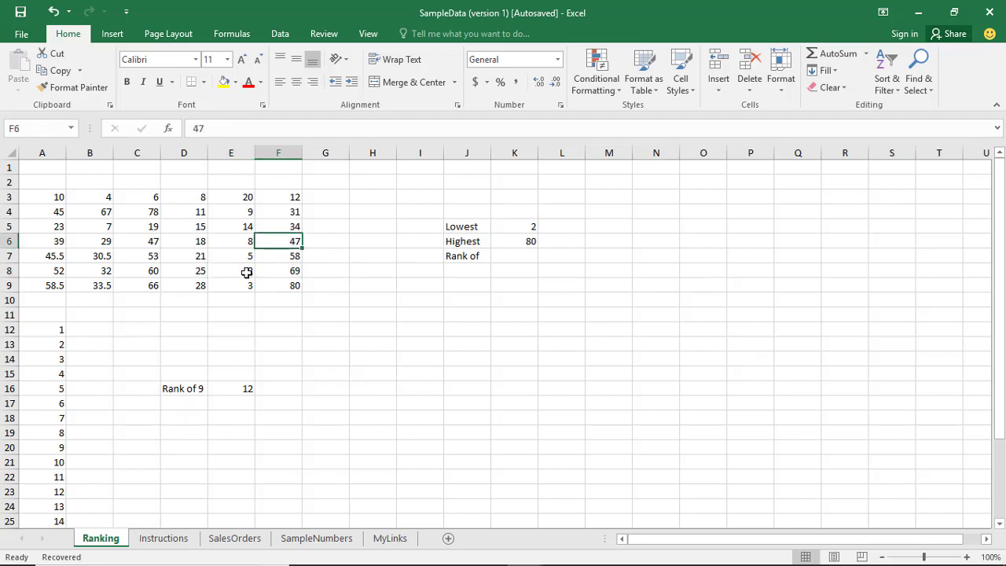
left_click(247, 270)
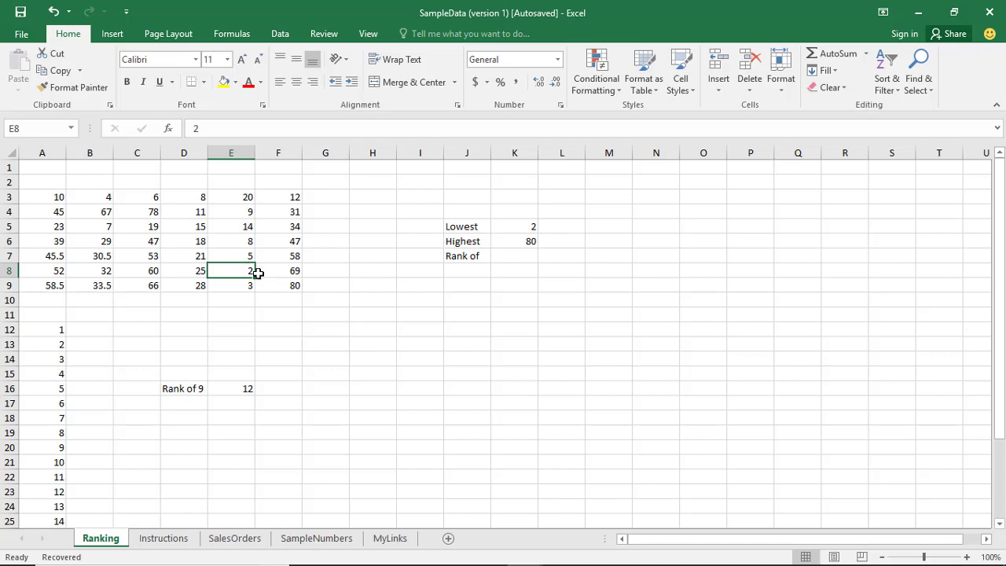
left_click(196, 256)
left_click(149, 259)
left_click(148, 212)
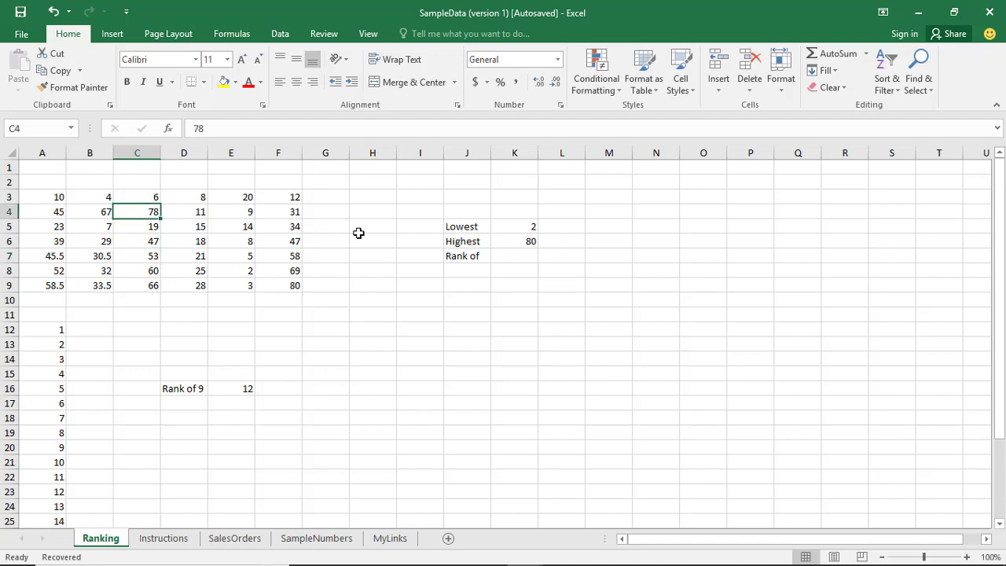
Enter a RANK formula in K7, next to the Rank of label, ranking F9 within A3:F9 with order 0 (descending)
left_click(508, 257)
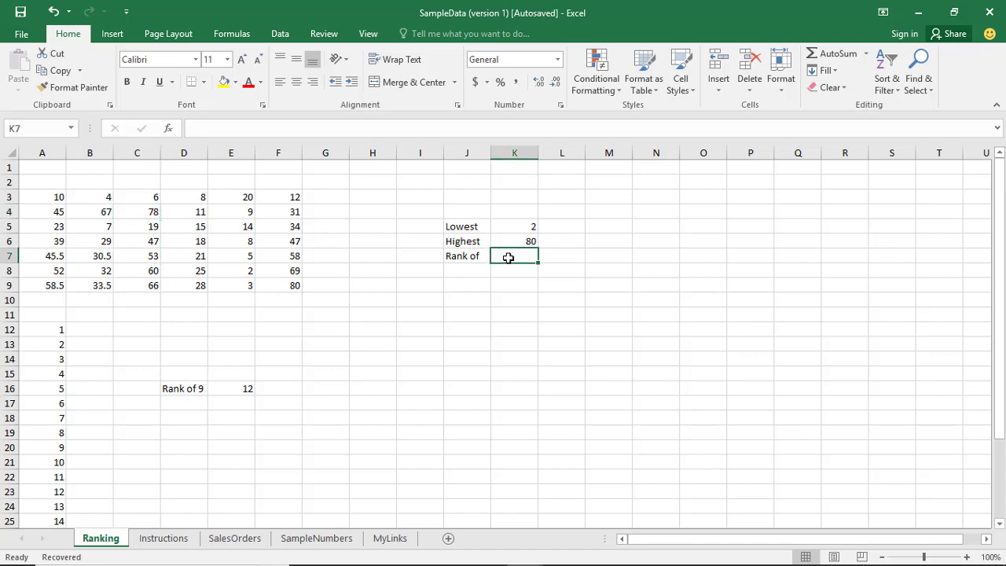
type("=")
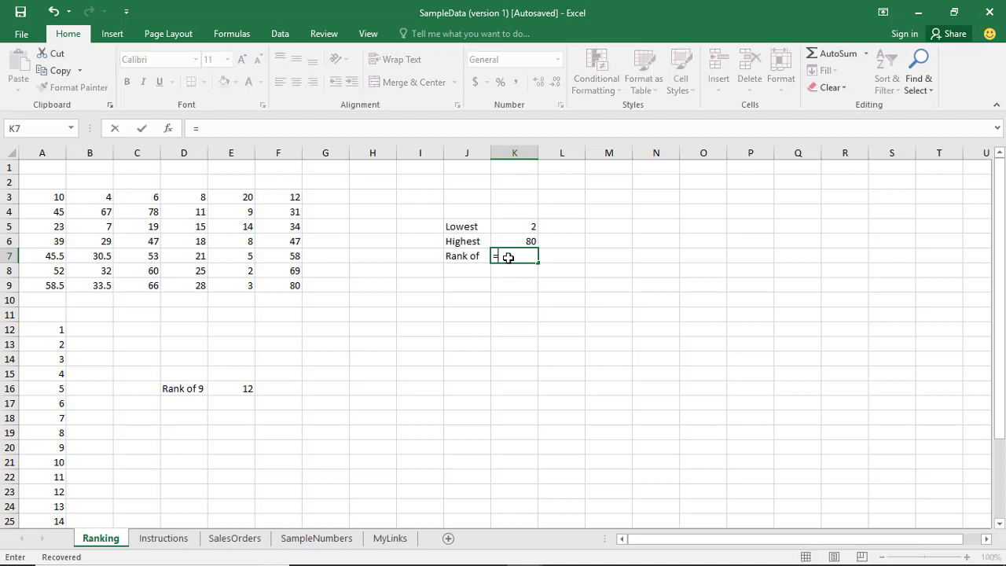
type("rank")
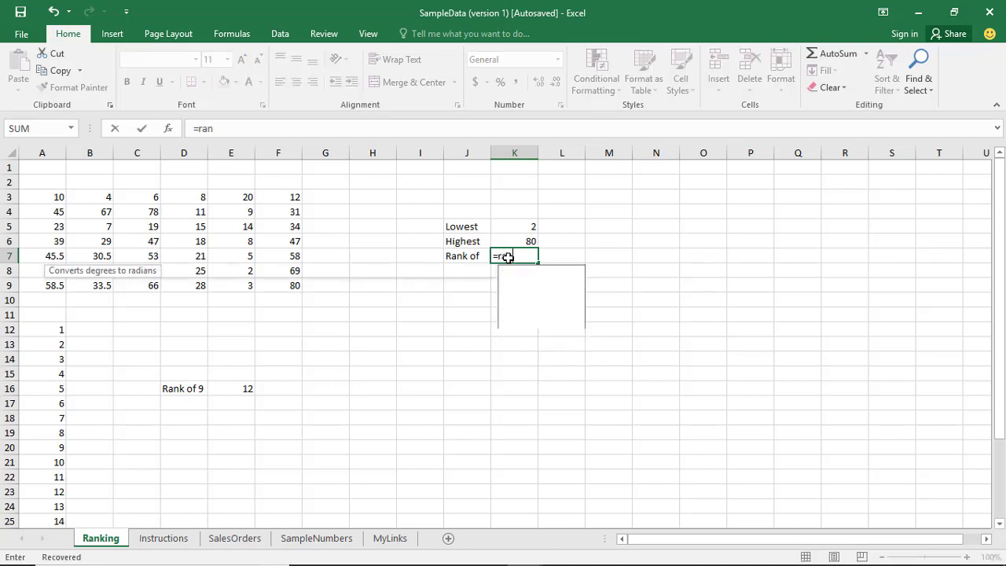
key("Down")
key("Down")
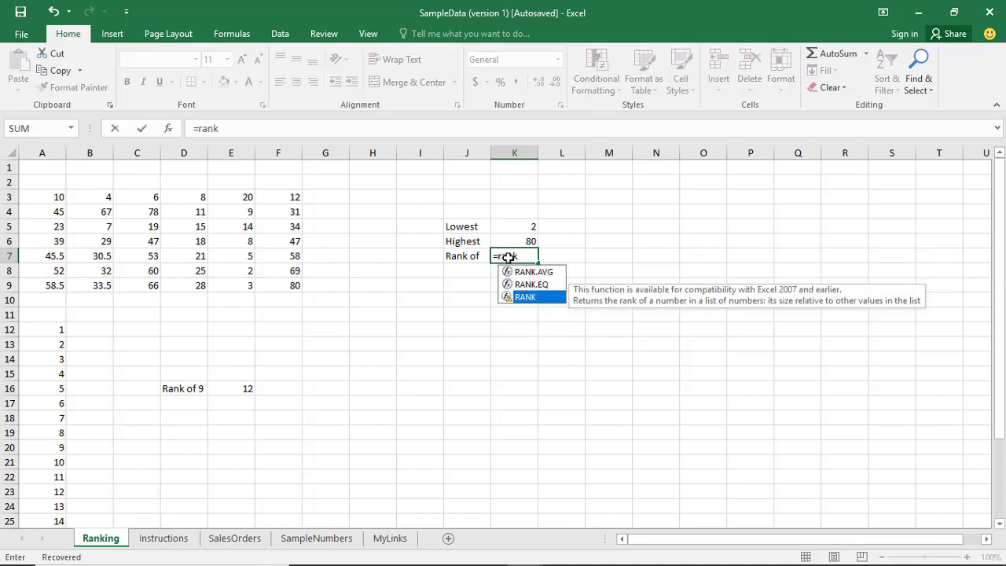
key("Tab")
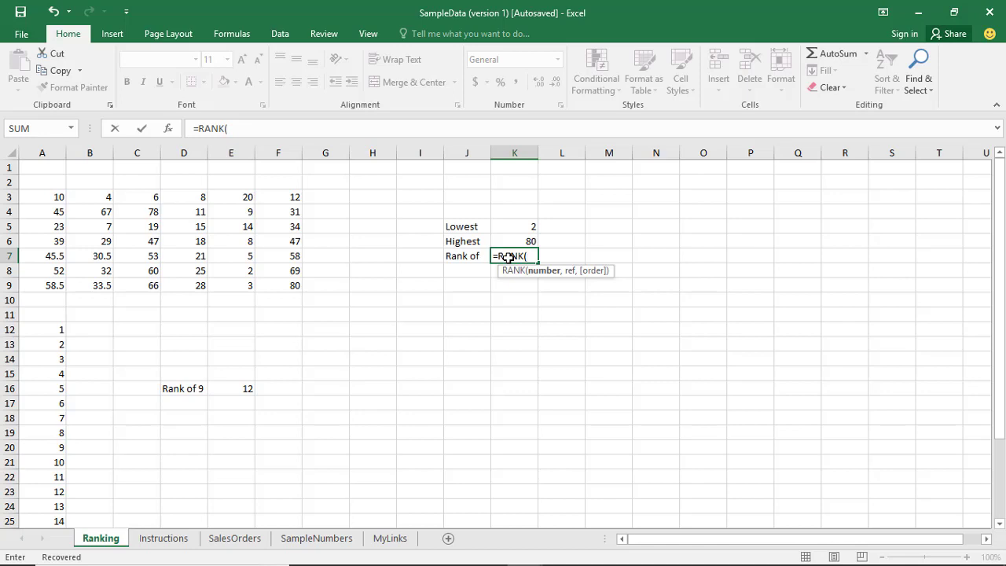
left_click(281, 286)
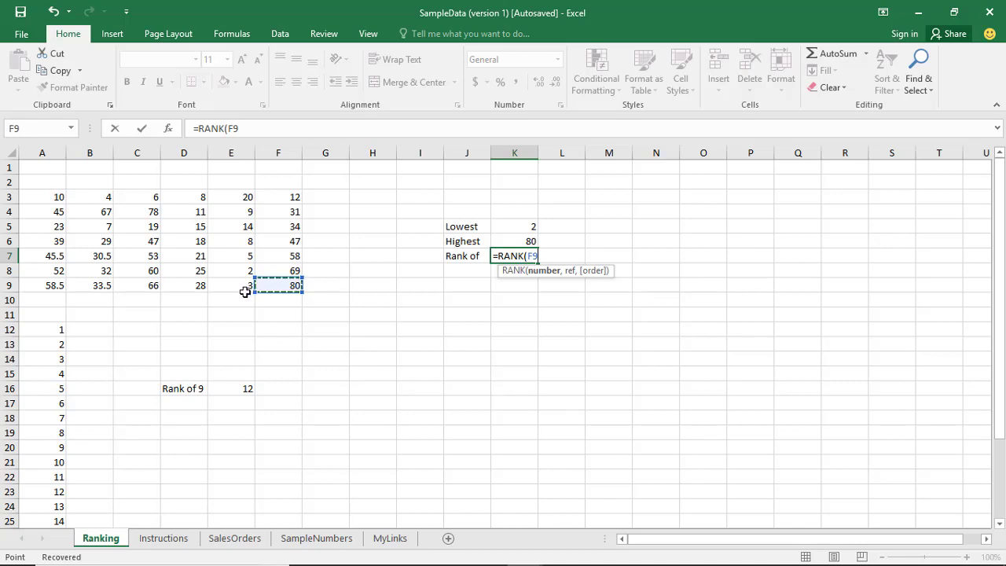
type(",")
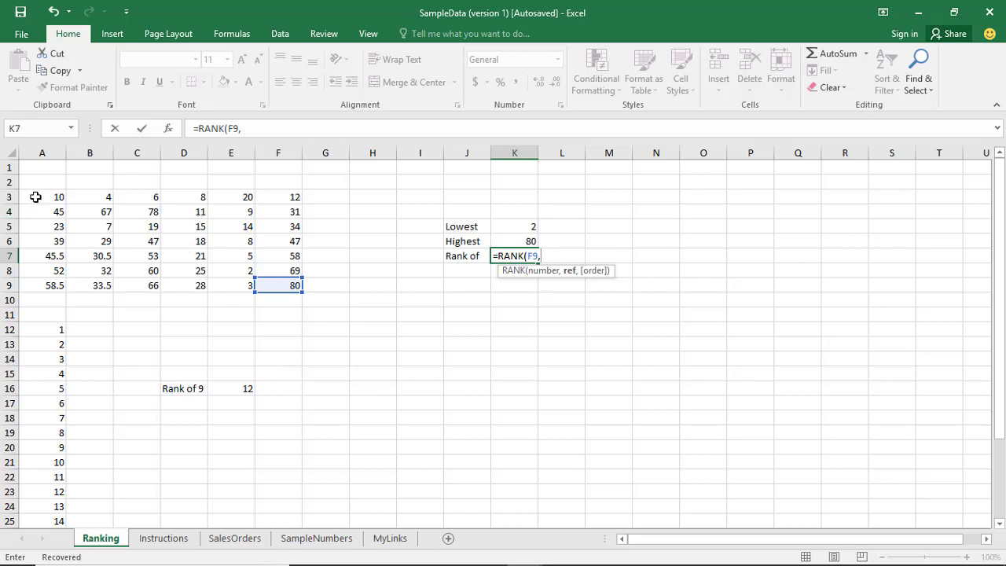
left_click_drag(34, 196, 297, 287)
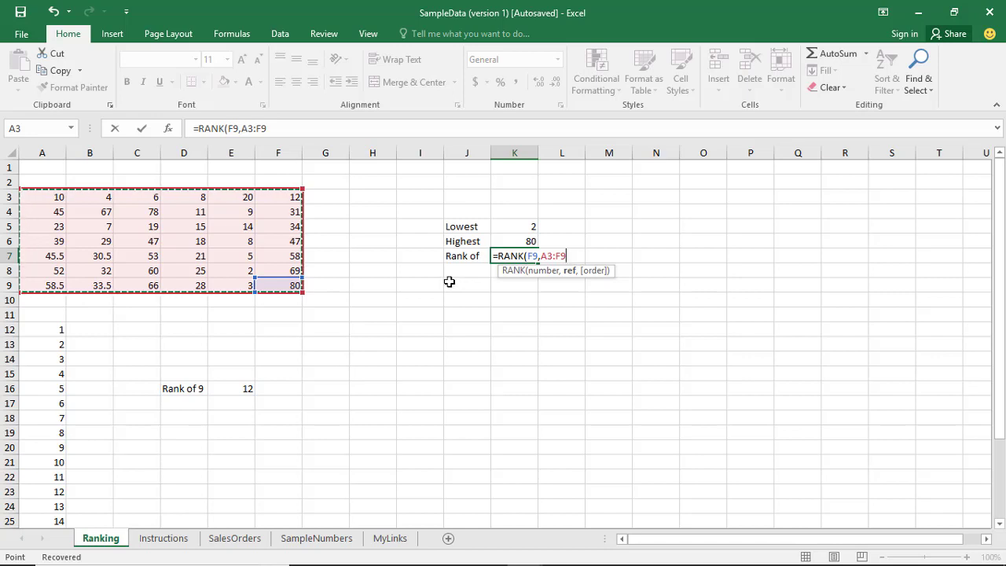
type(",")
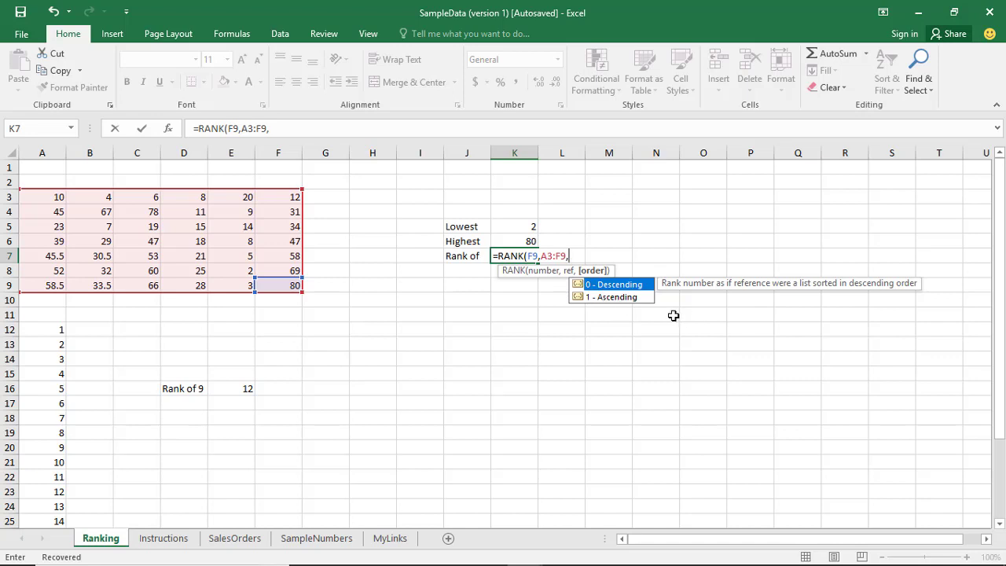
type("0(")
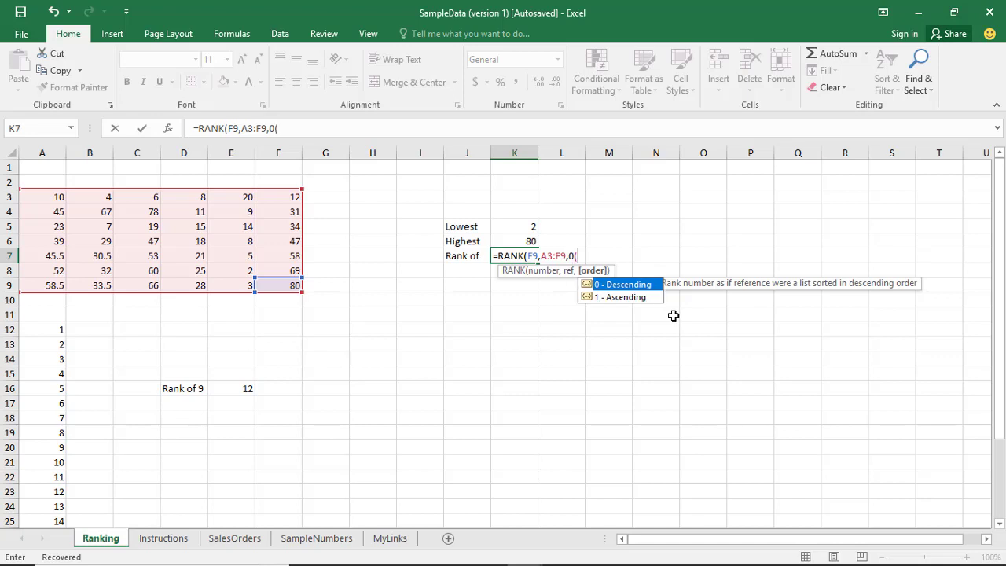
key("BackSpace")
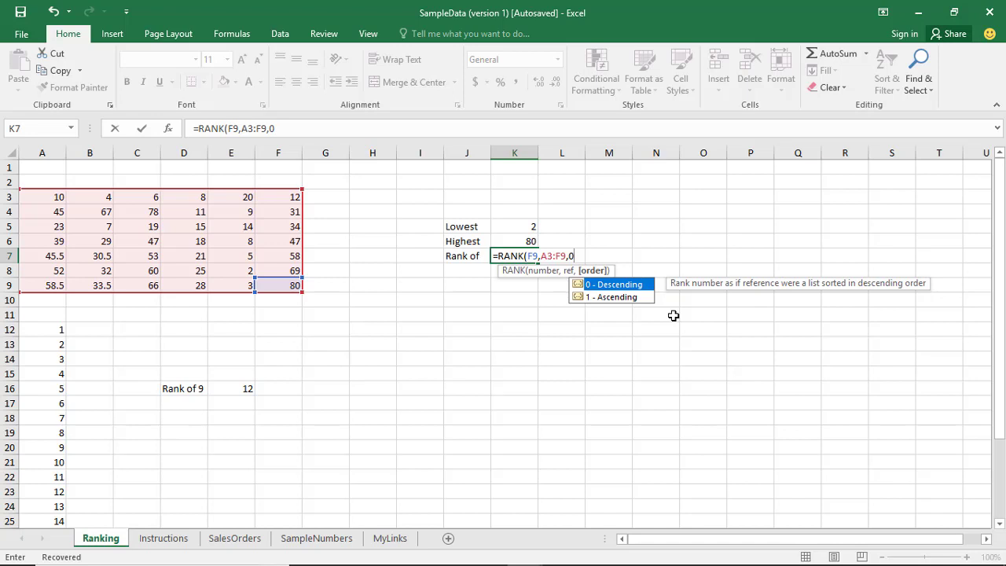
type(")")
key("Return")
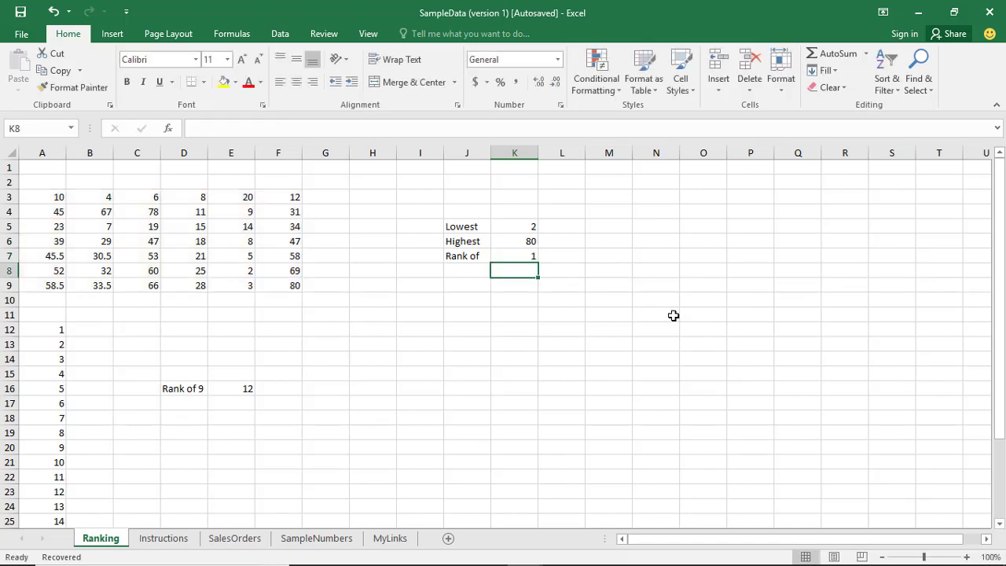
Review the arguments of the RANK formula in K7 and the A3:F9 range it refers to
left_click(469, 255)
key("Right")
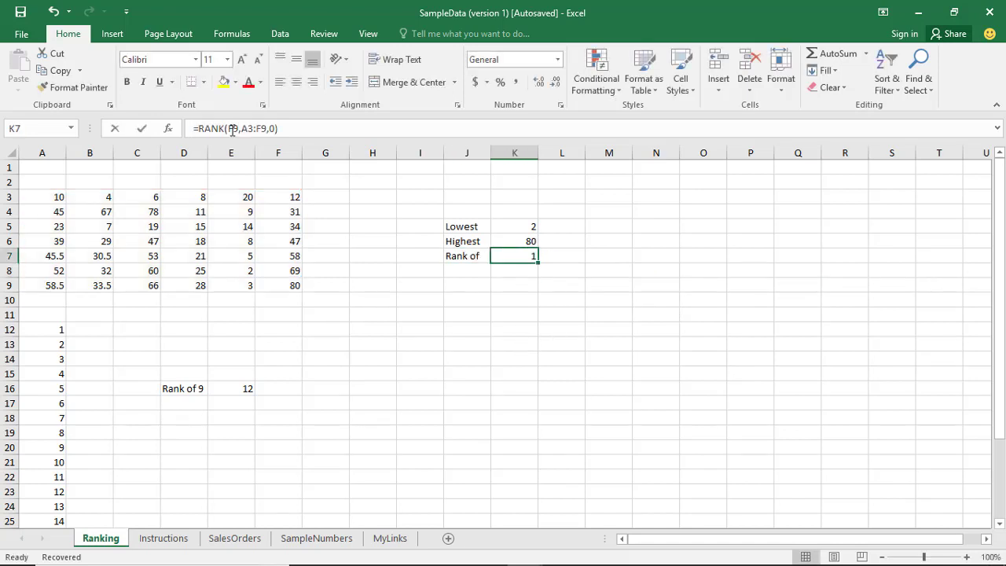
left_click(229, 128)
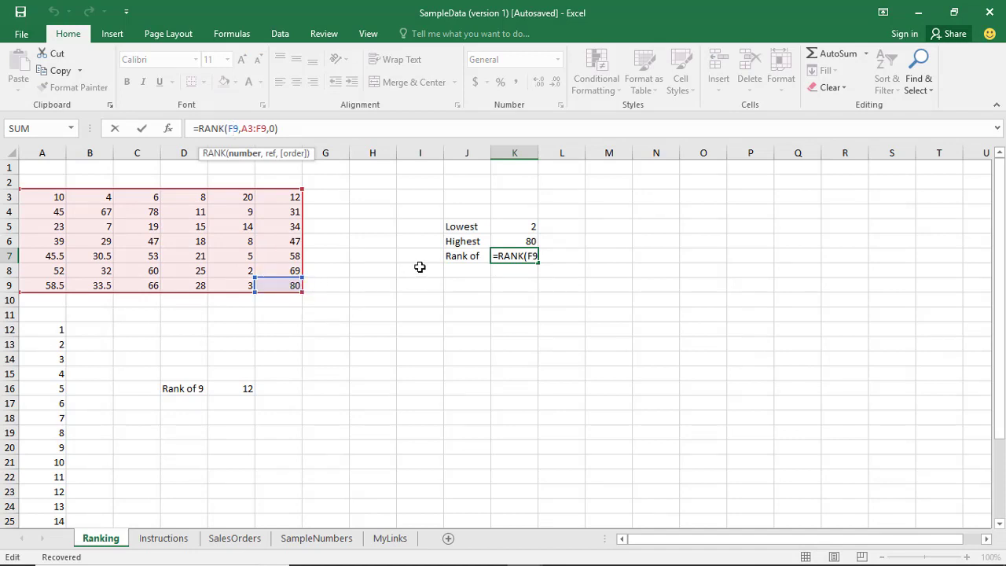
key("Escape")
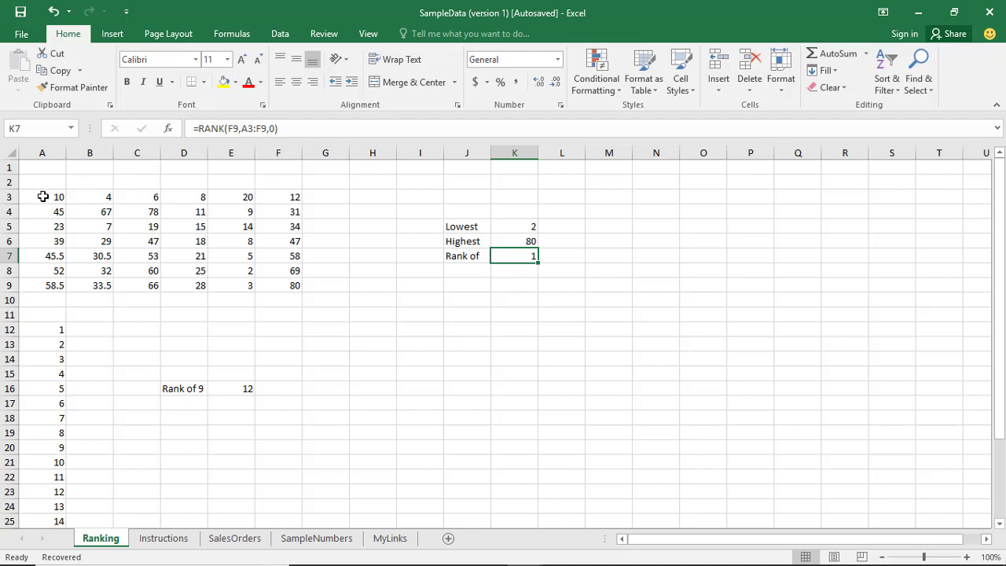
left_click_drag(44, 195, 271, 288)
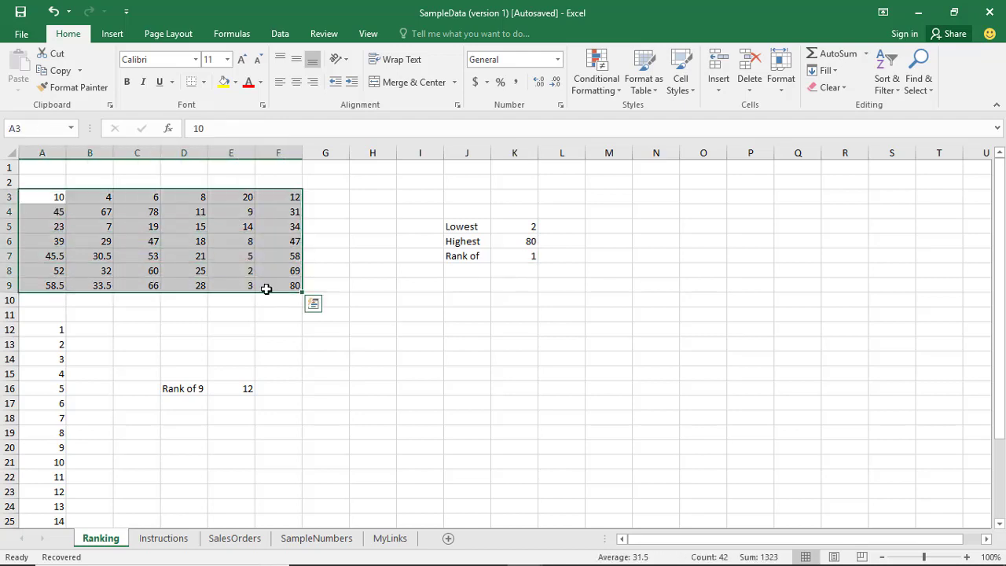
left_click(437, 284)
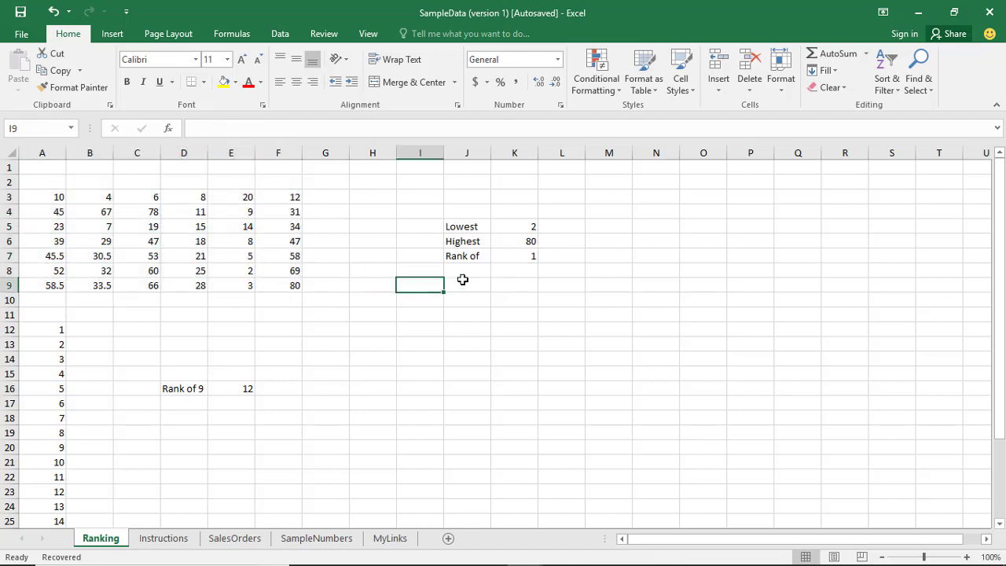
left_click(511, 284)
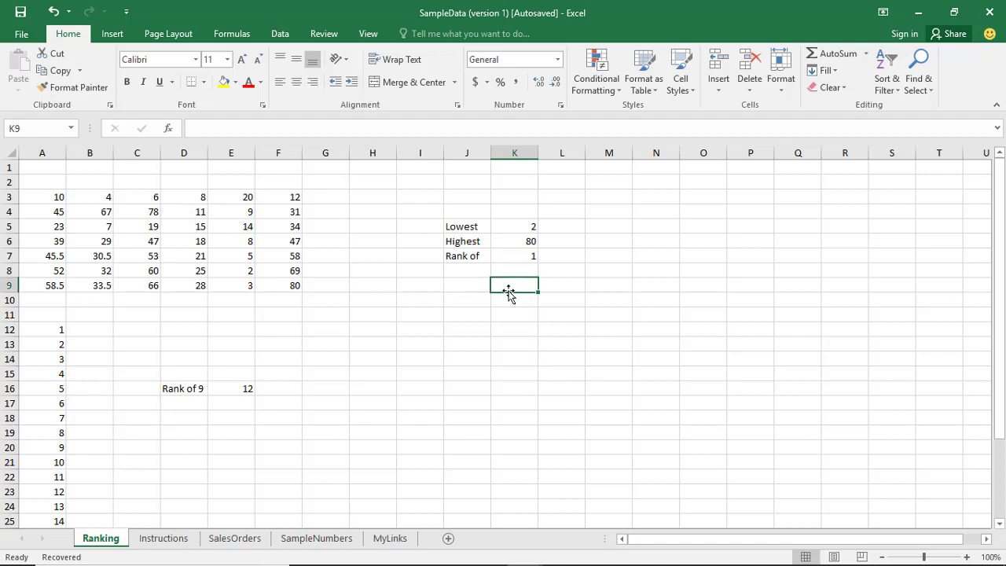
type("=")
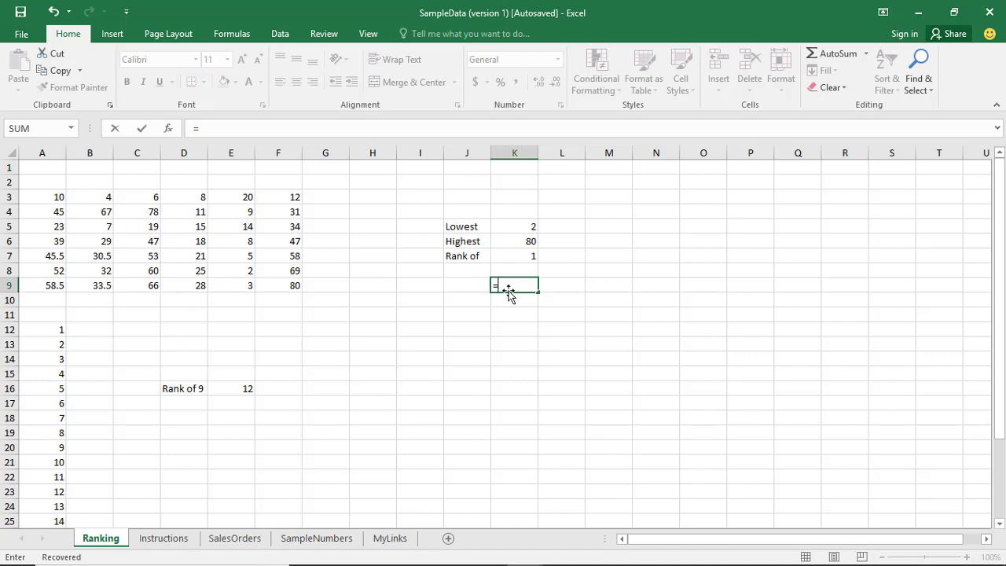
left_click(150, 269)
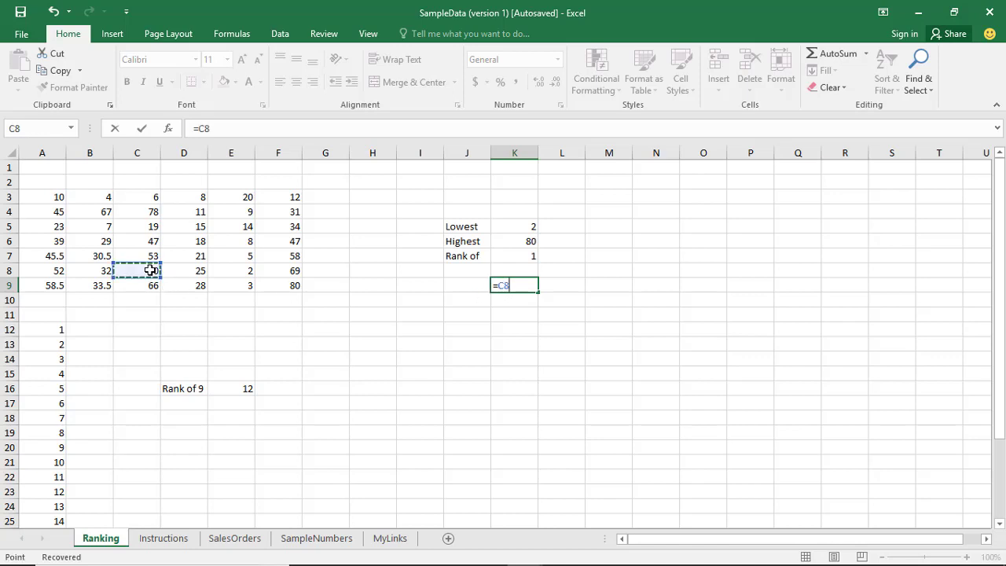
key("BackSpace")
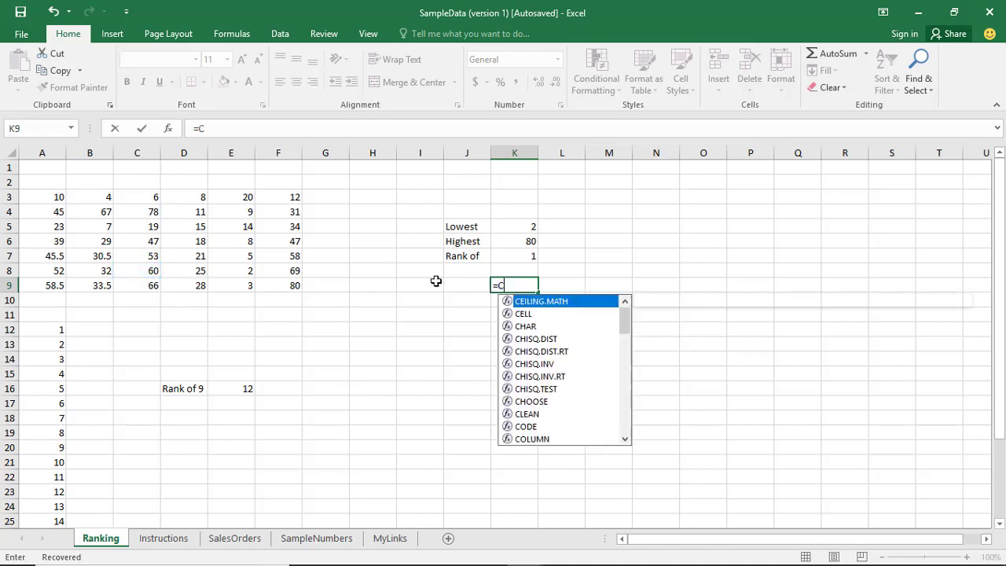
key("Escape")
type("-")
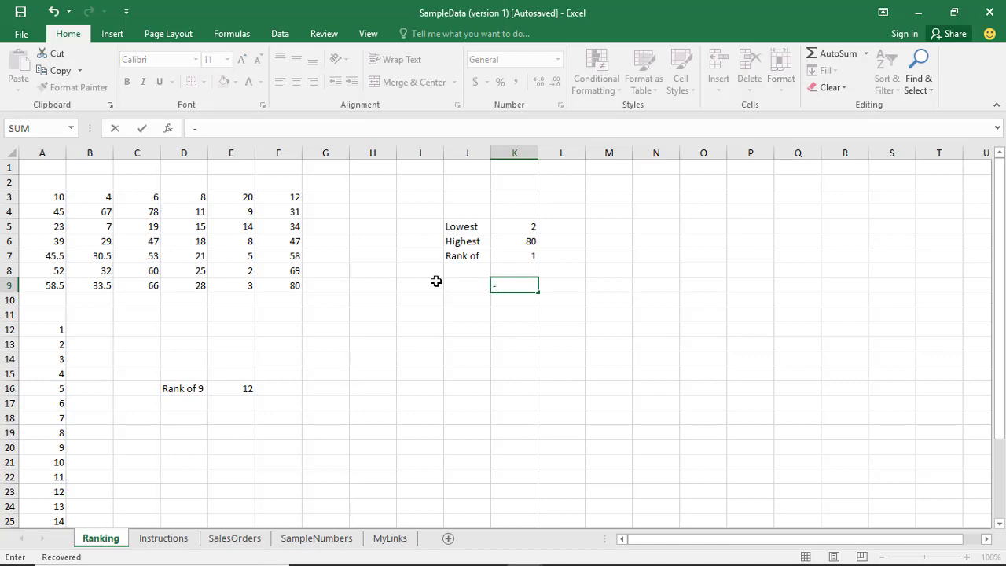
key("BackSpace")
Enter a RANK formula in K9 that ranks C8 within A3:F9 with order 1 (ascending)
type("=ran")
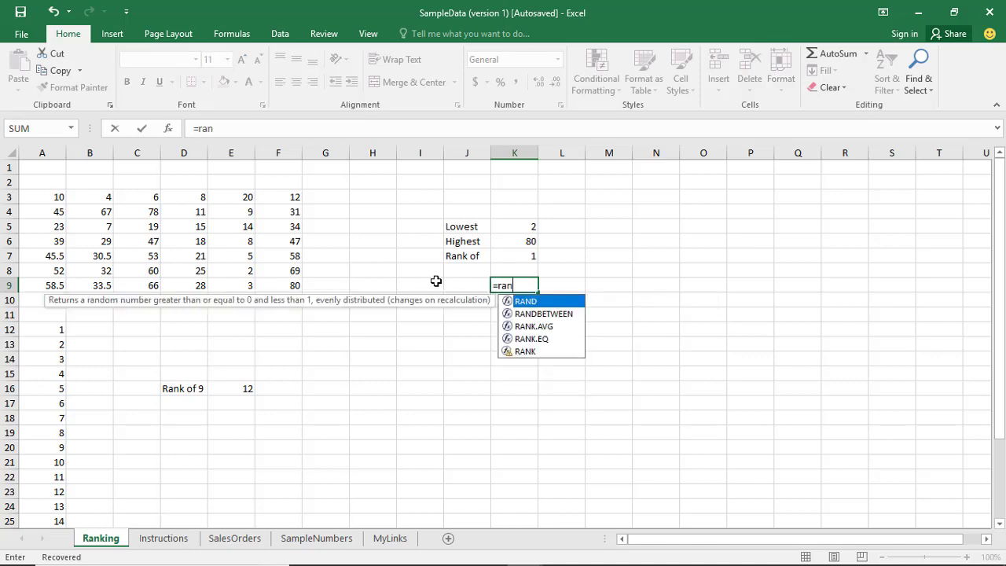
type("k")
key("Down")
key("Down")
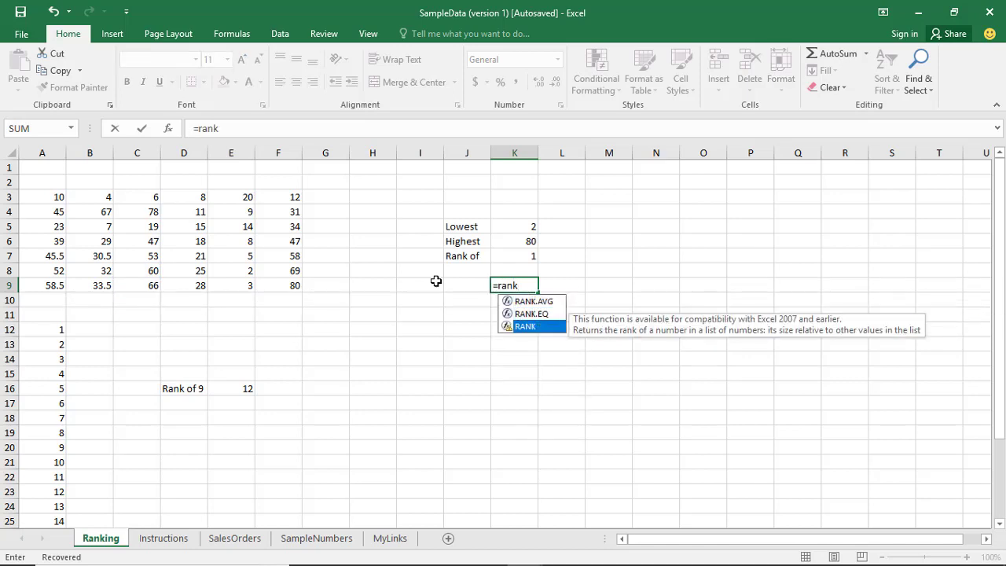
key("Tab")
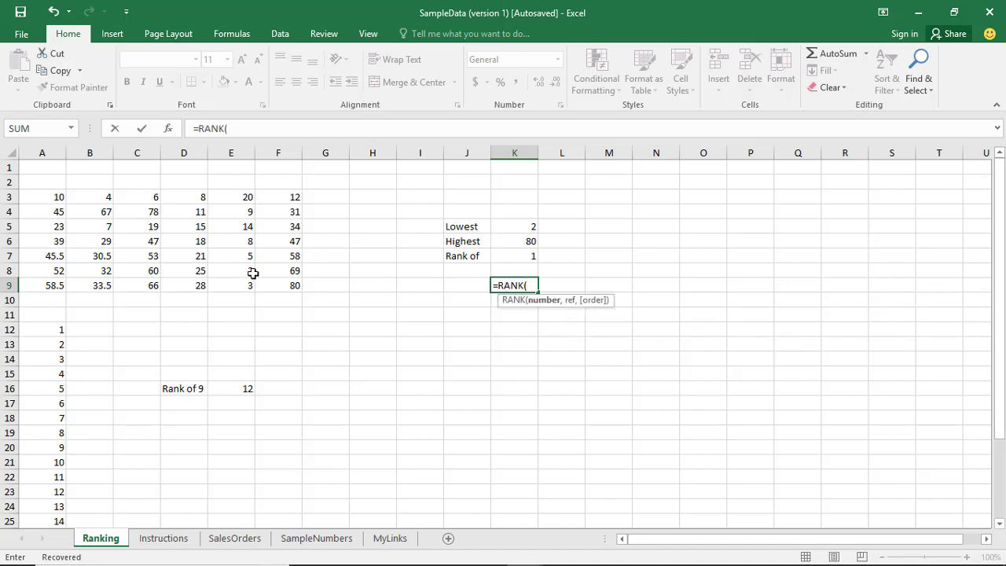
left_click(151, 271)
type(",")
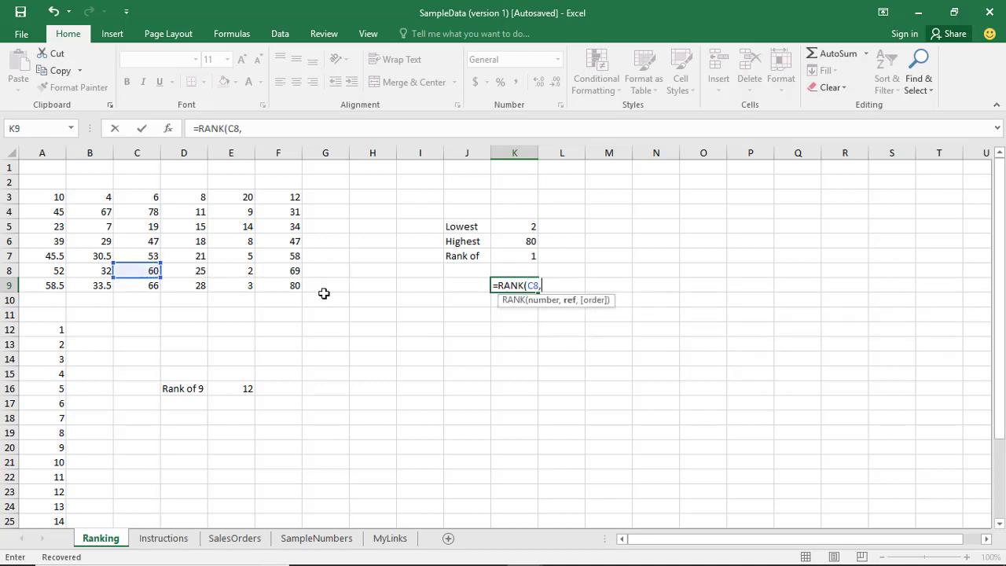
left_click_drag(28, 196, 273, 288)
type(",")
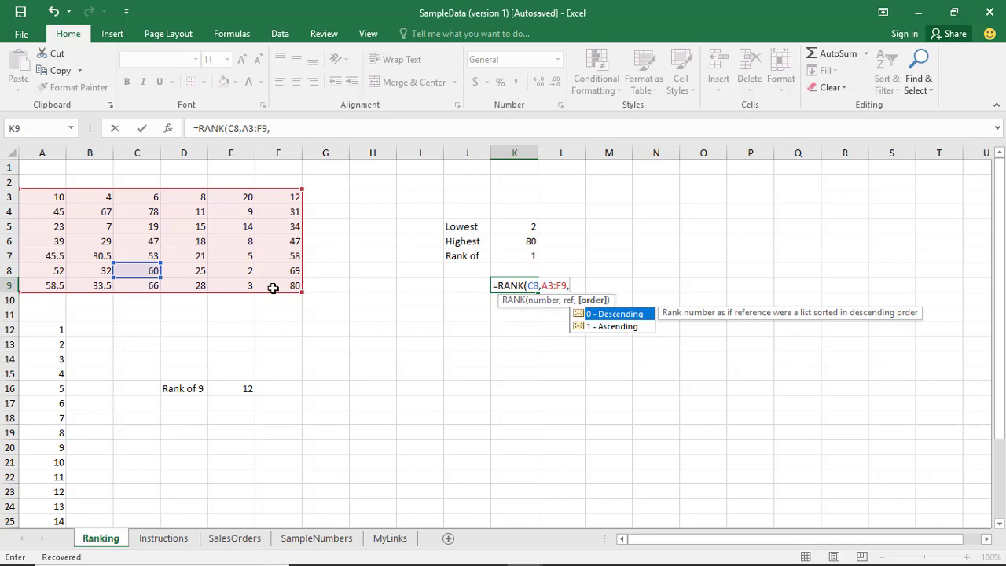
type("1)")
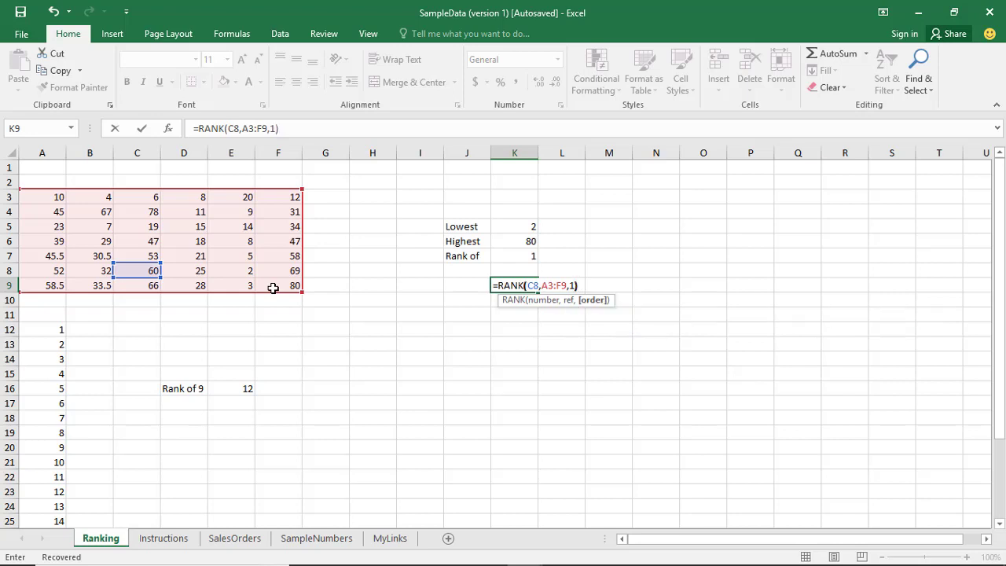
key("Return")
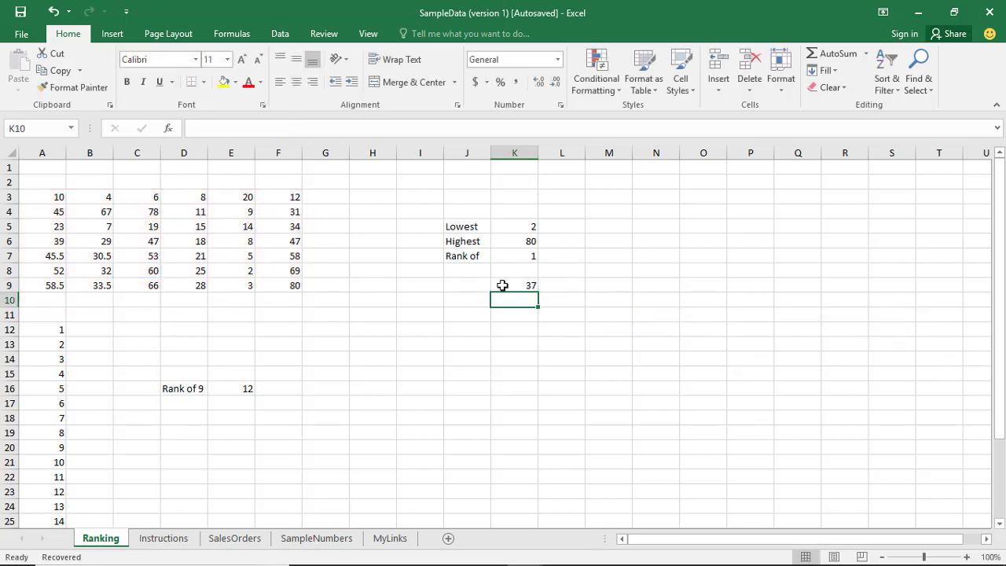
Set the order argument of the RANK formula in K9 to 0 (descending)
left_click(525, 286)
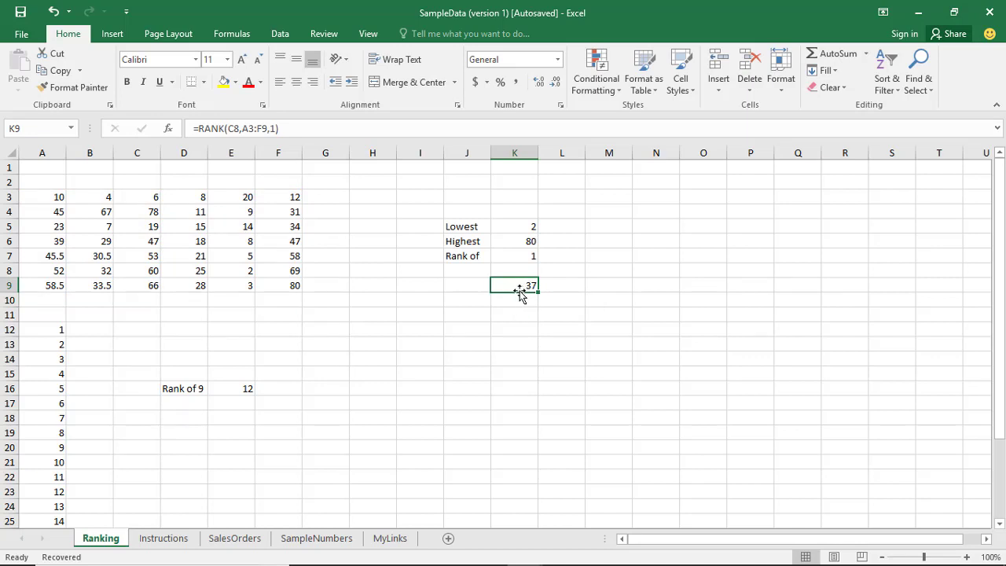
left_click(514, 300)
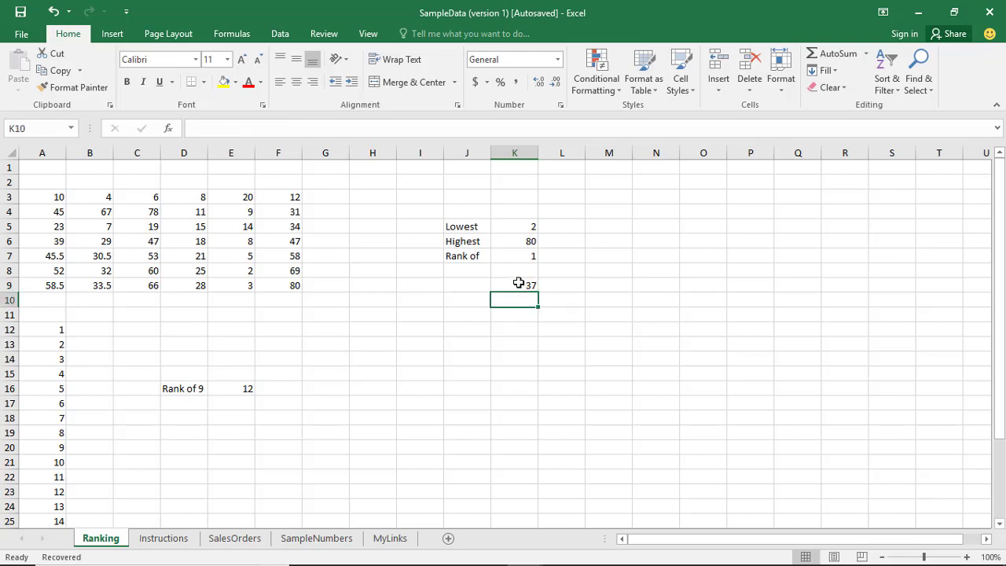
left_click(516, 285)
left_click(276, 129)
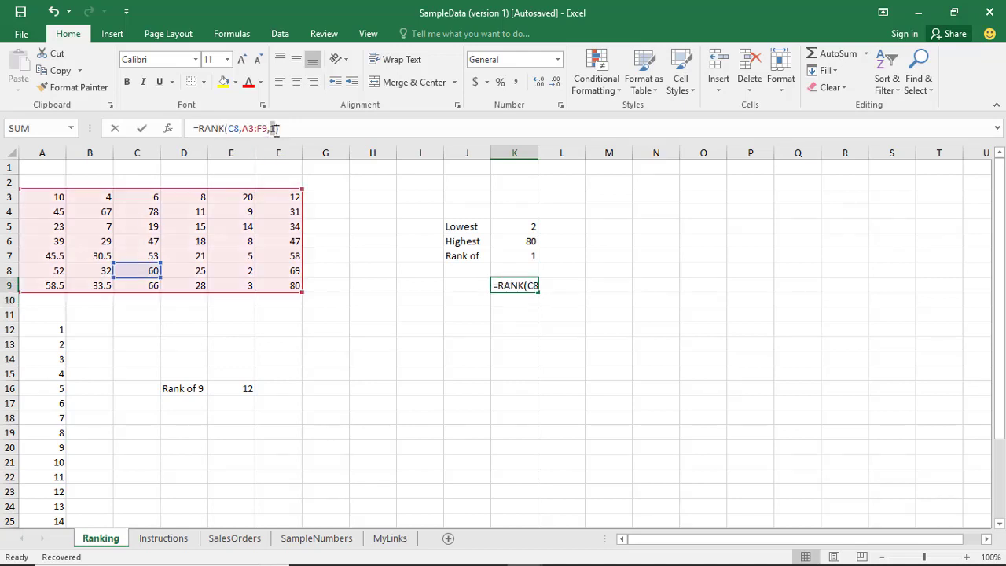
type("0")
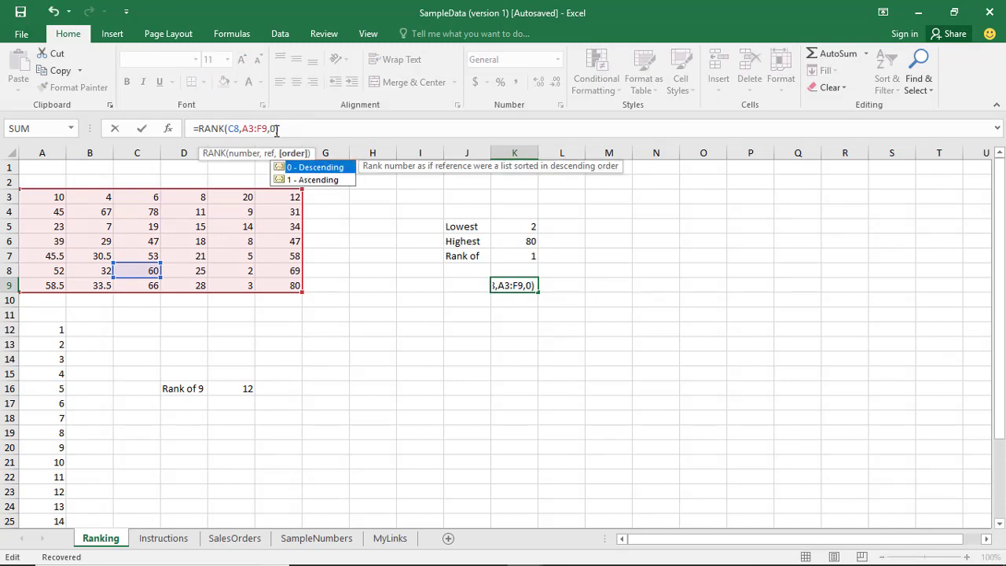
type(")")
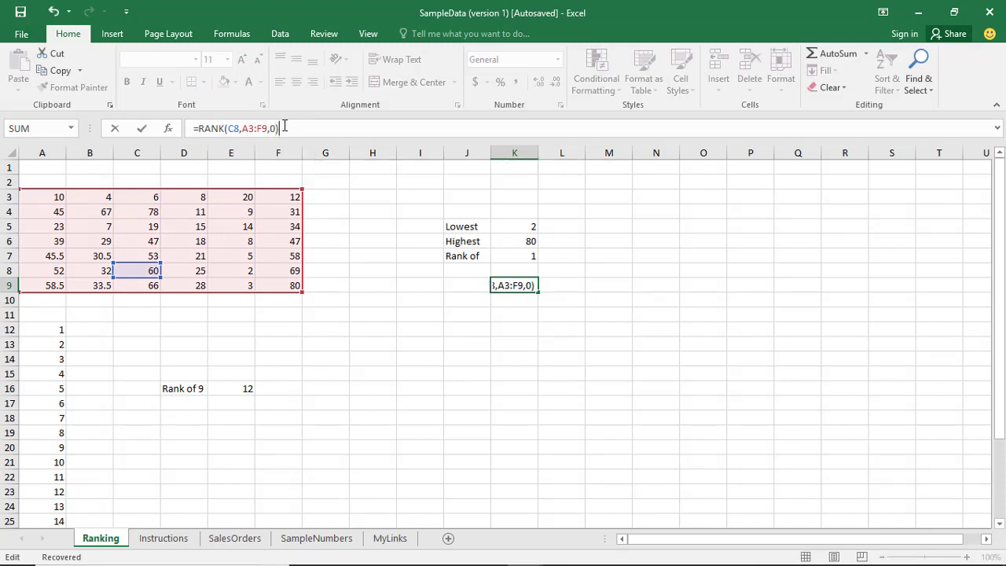
key("Return")
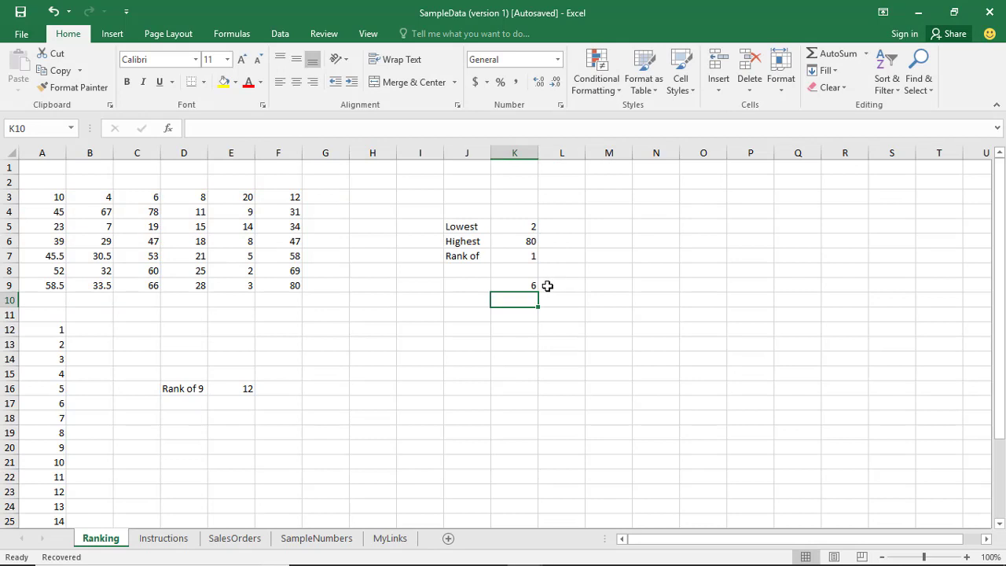
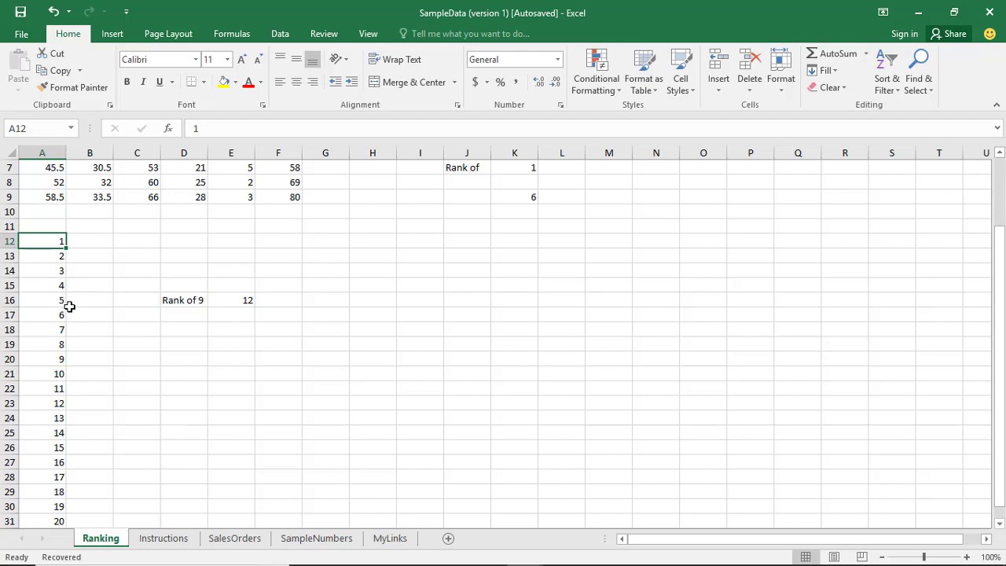
Clear the existing formula from E16, next to the Rank of 9 label
left_click(232, 299)
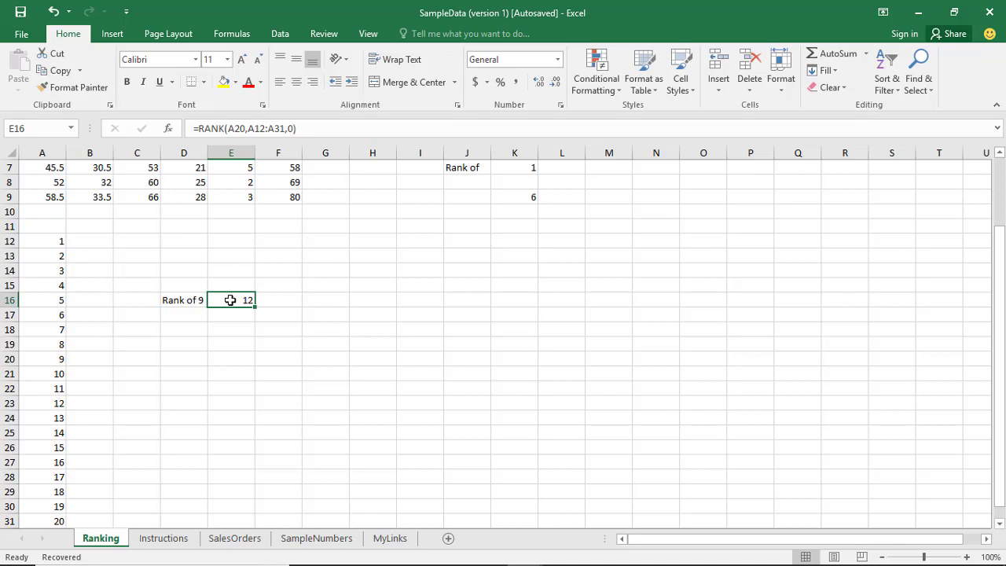
key("Delete")
left_click(228, 328)
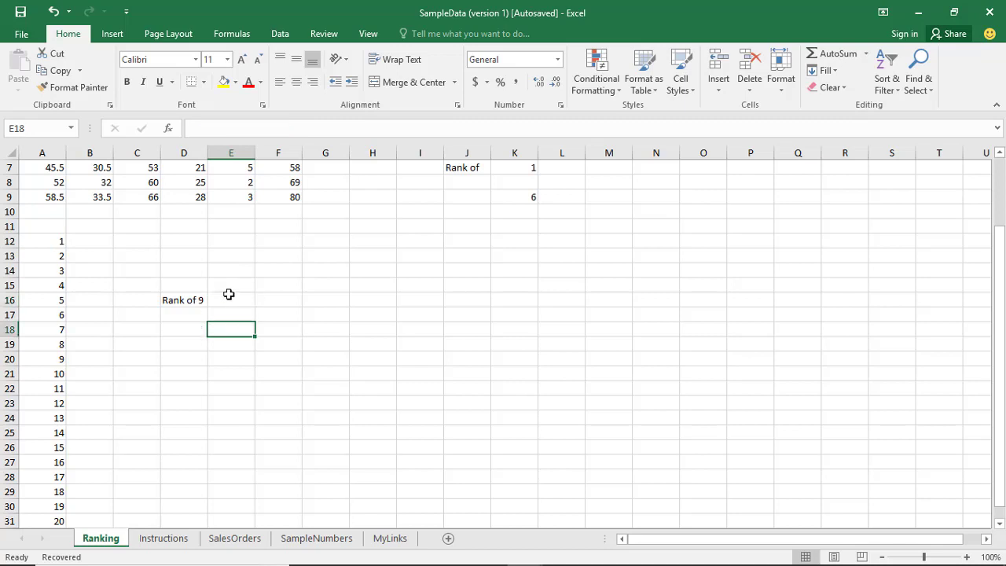
Enter a RANK formula in E16 that ranks A20 within A12:A31, leaving the order argument empty
left_click(232, 301)
type("=rank")
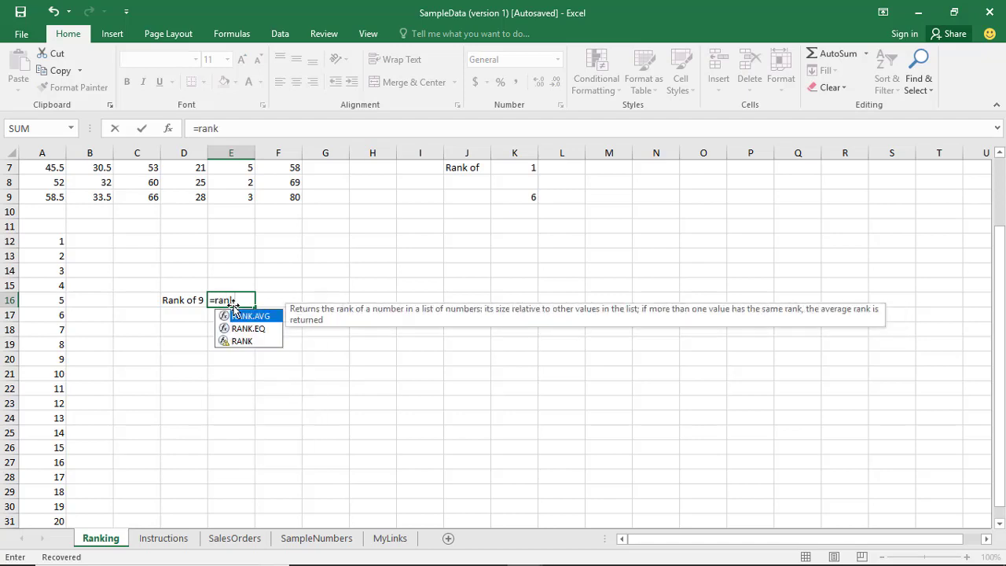
key("Down")
key("Down")
key("Tab")
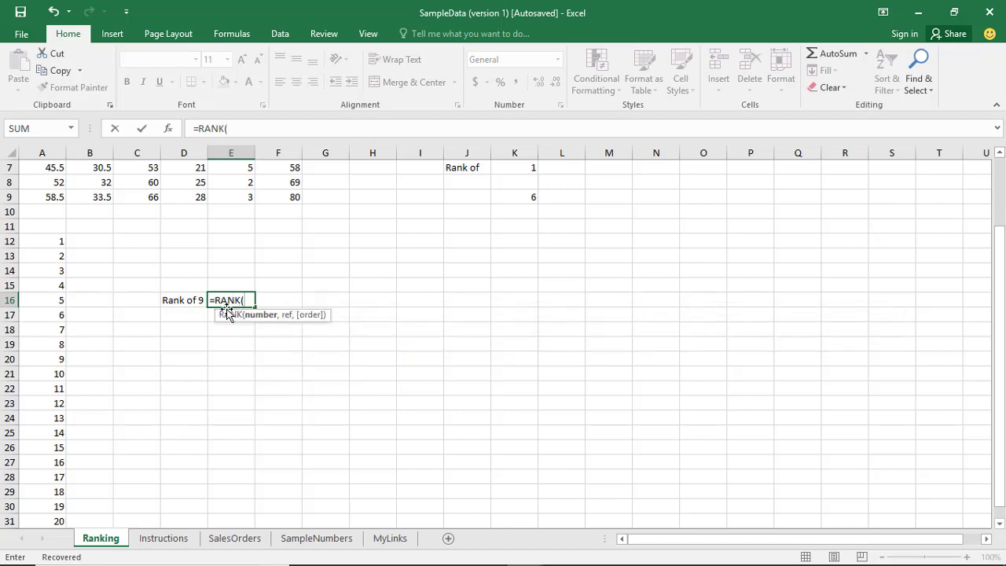
left_click(51, 359)
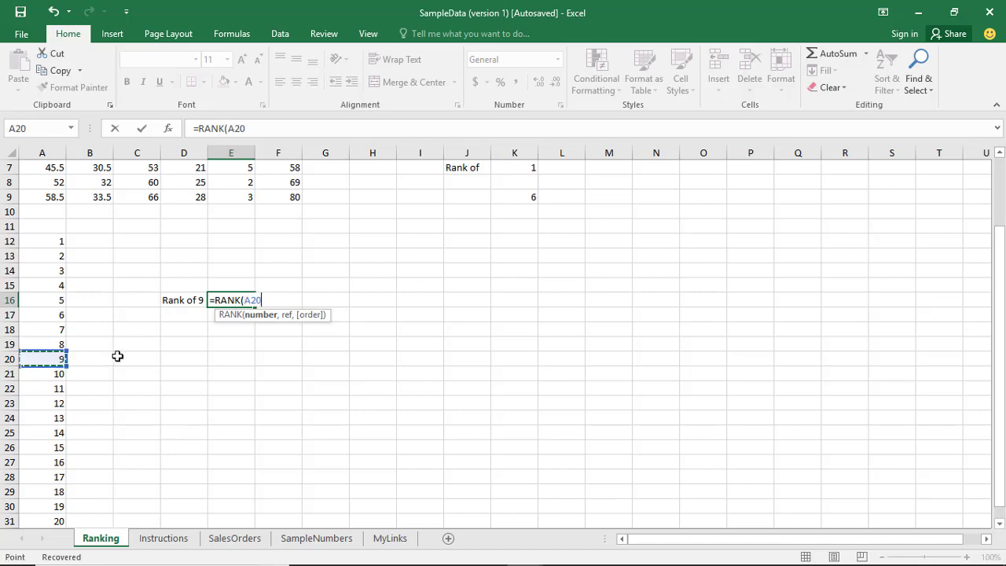
type(",")
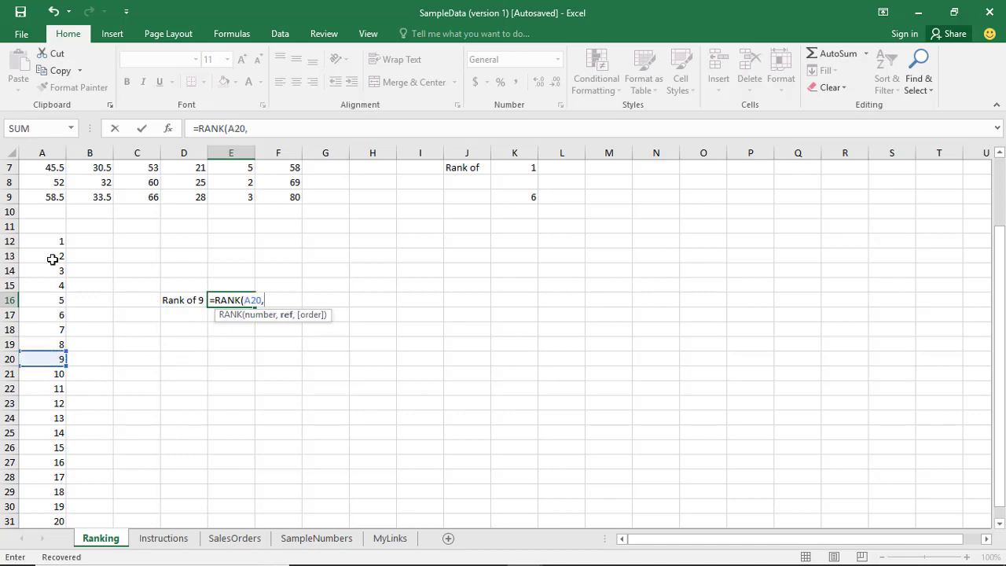
left_click(63, 242)
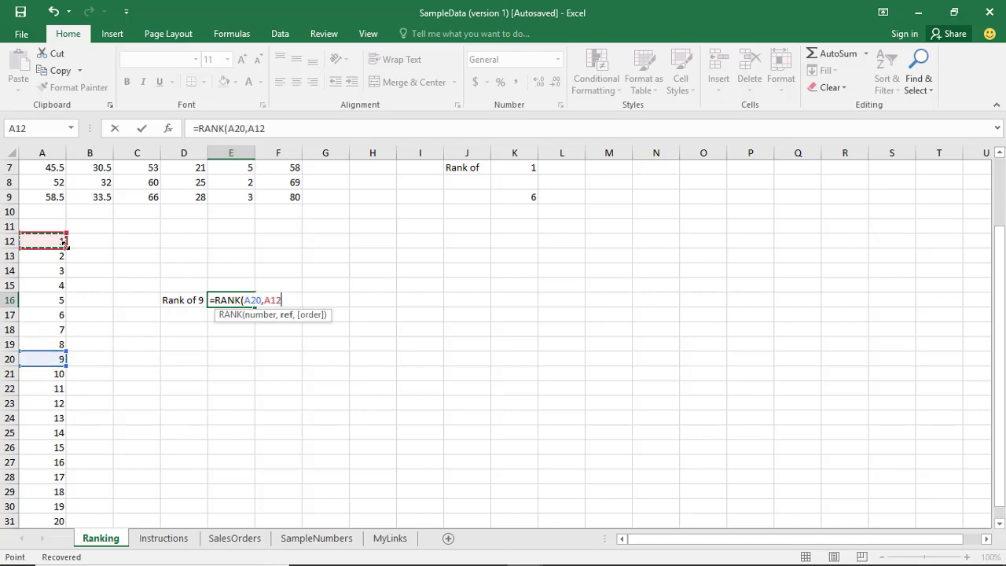
key("ctrl+shift+Down")
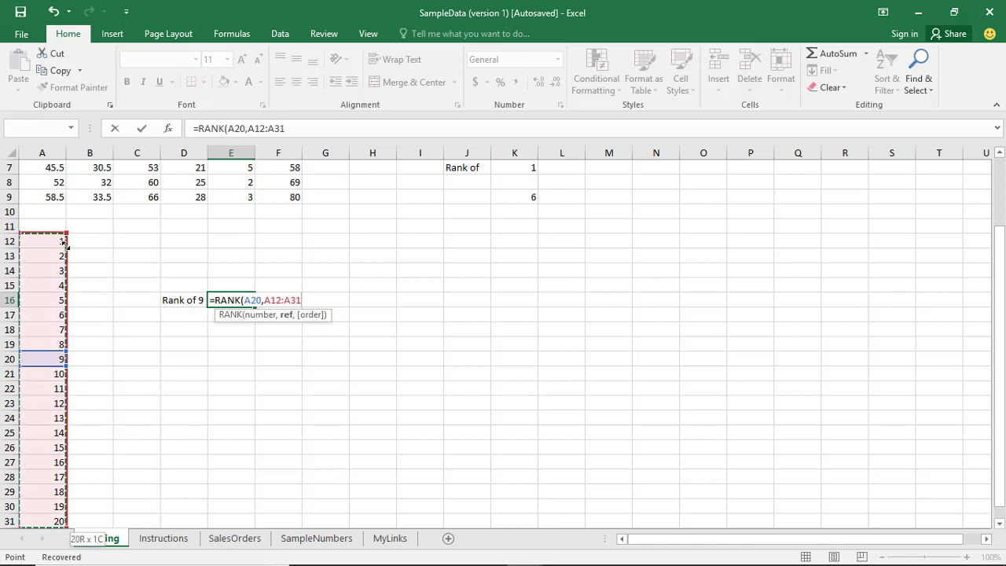
type(",")
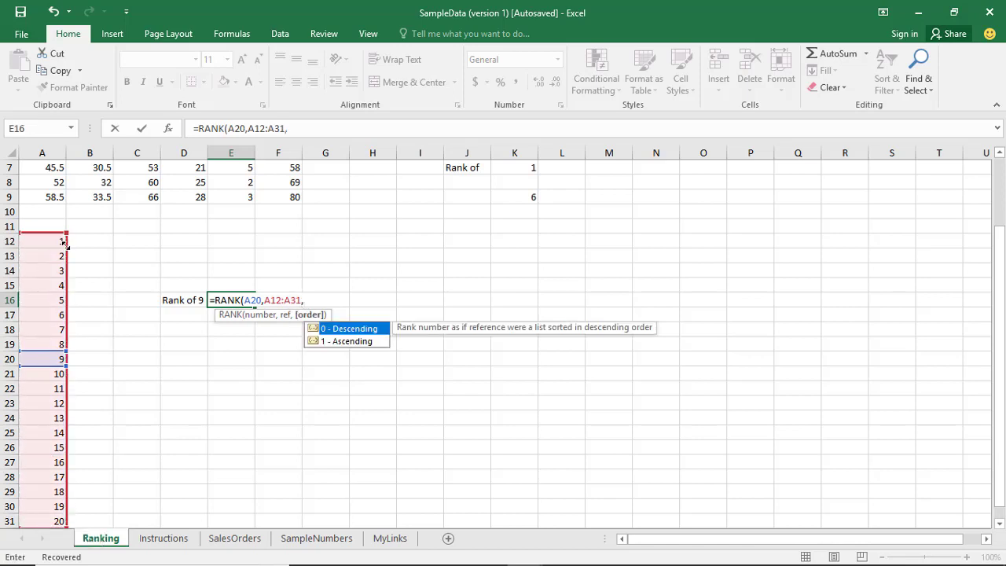
key("Down")
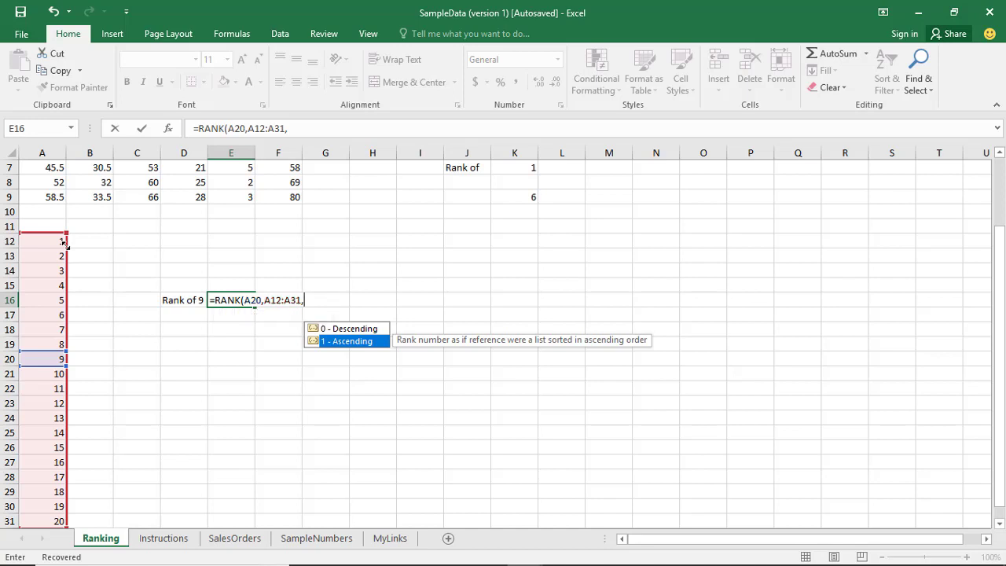
key("Return")
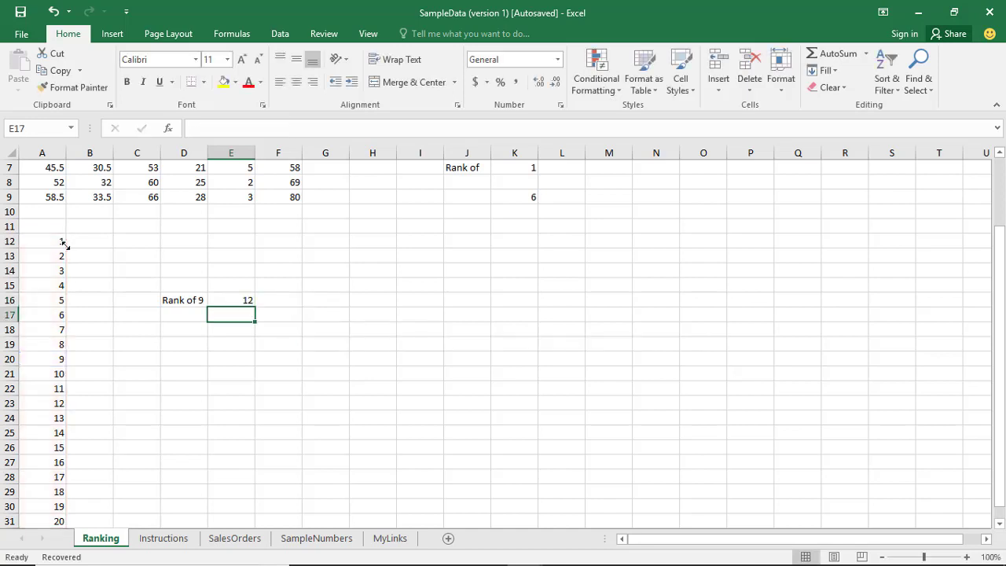
Set the order argument of the RANK formula in E16 to 1 (ascending)
left_click(249, 299)
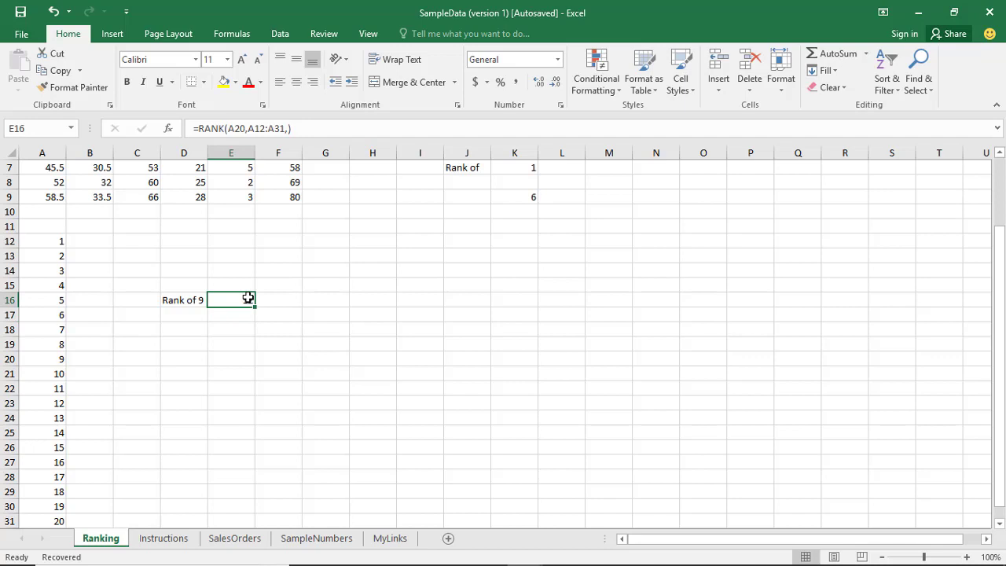
left_click(289, 129)
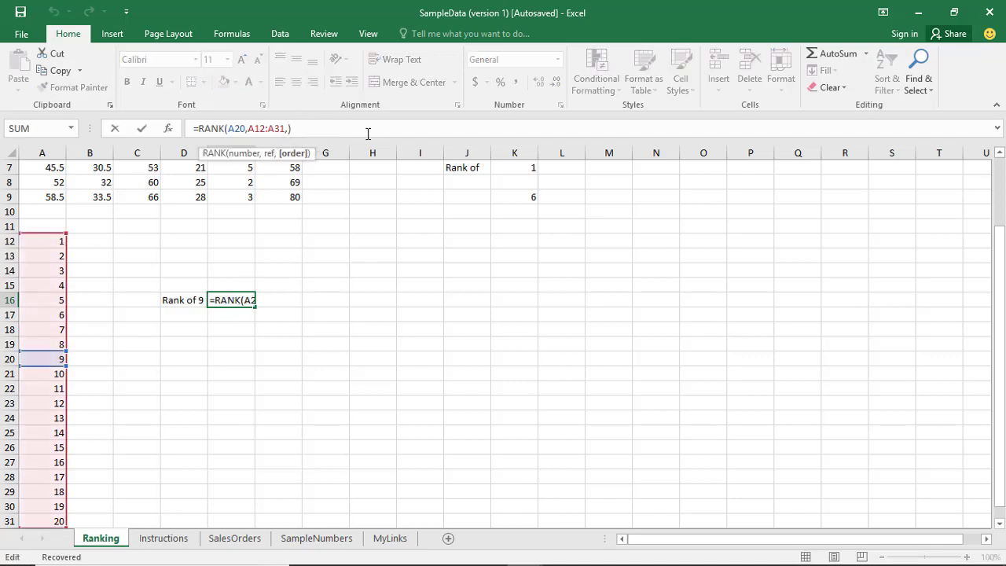
type("1")
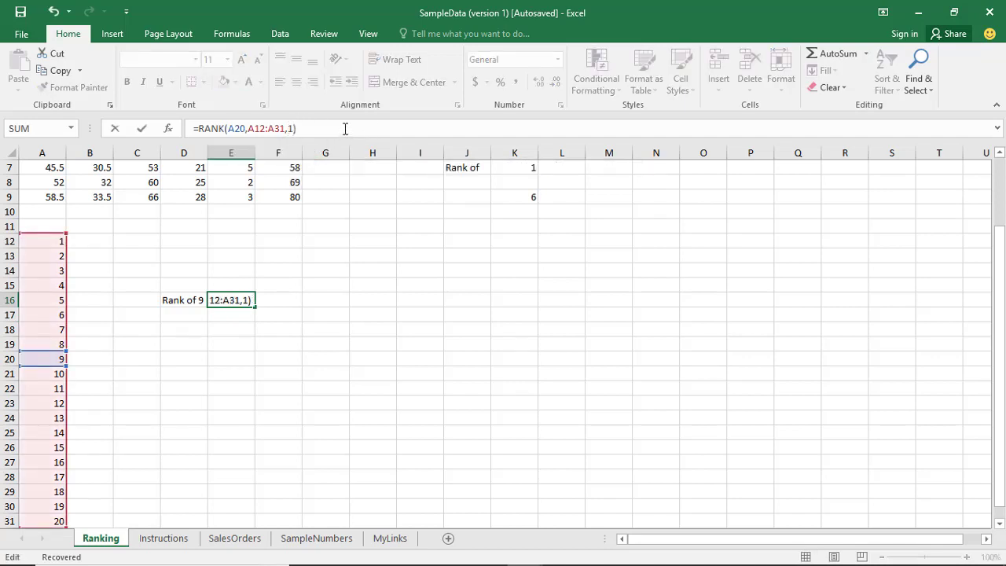
key("Return")
Check the ascending rank in E16 by counting through the list from its smallest value in A12
left_click(239, 299)
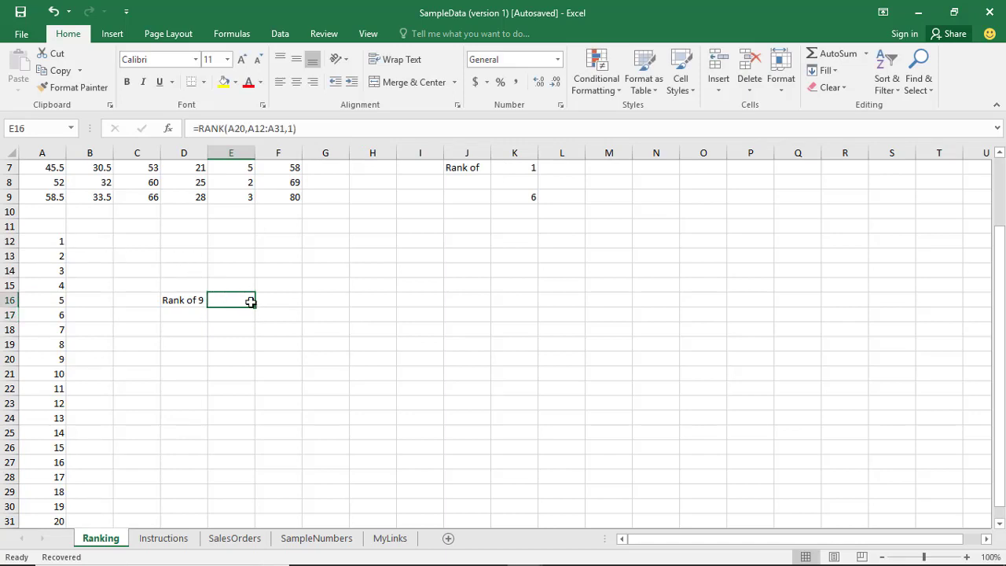
left_click(63, 243)
left_click(62, 257)
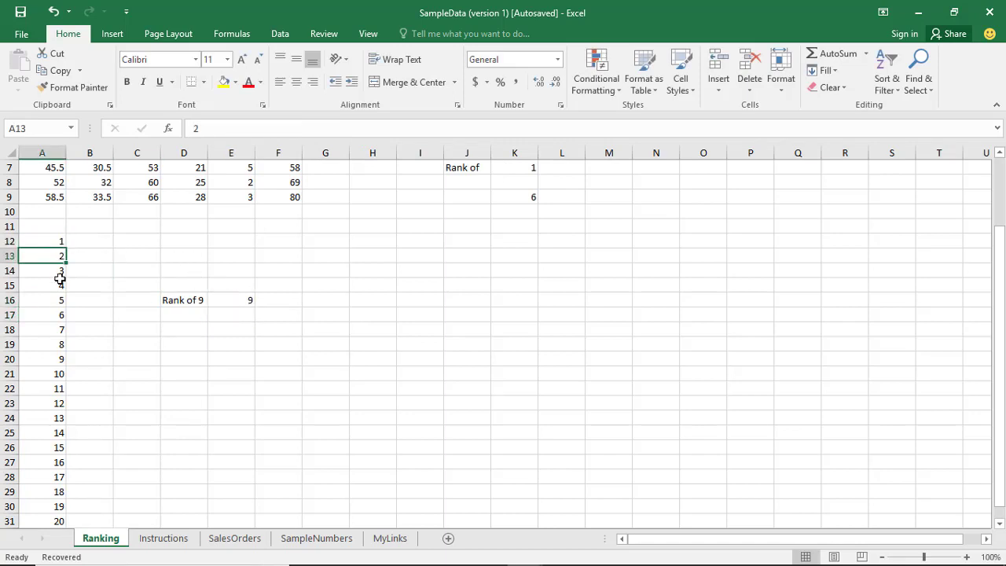
left_click(60, 272)
left_click(59, 286)
left_click(58, 302)
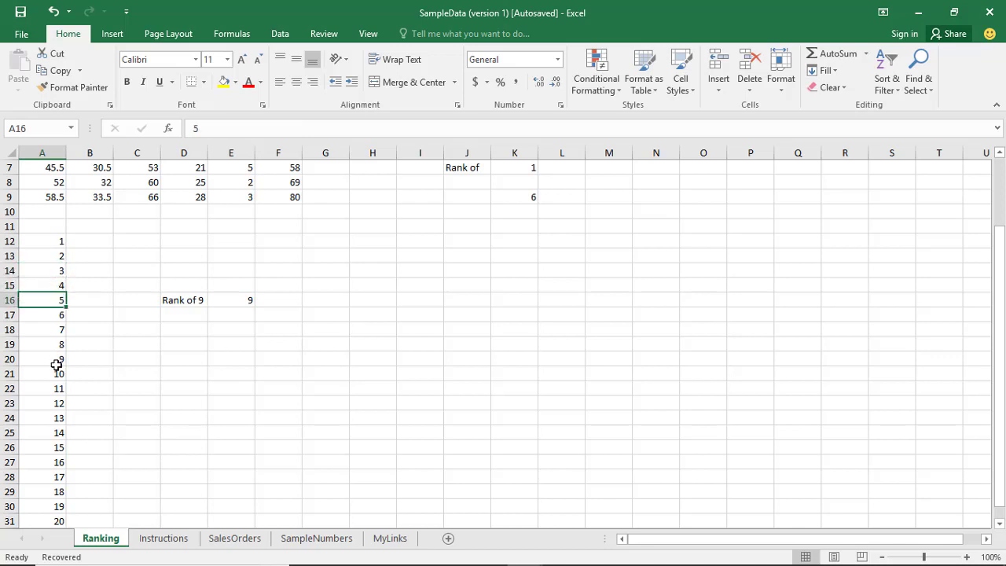
Change the order argument of the RANK formula in E16 to 0 (descending)
left_click(241, 302)
left_click(291, 128)
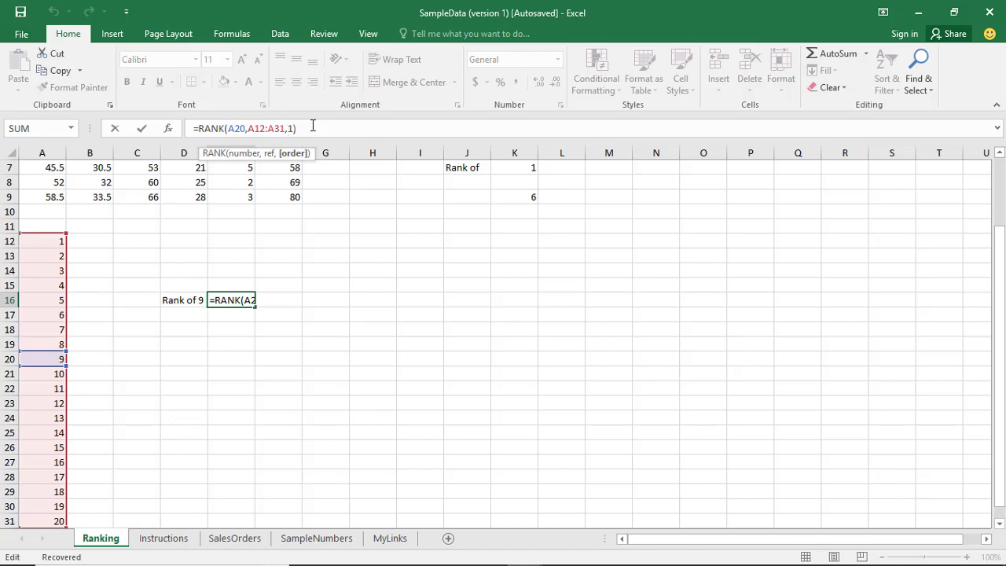
key("BackSpace")
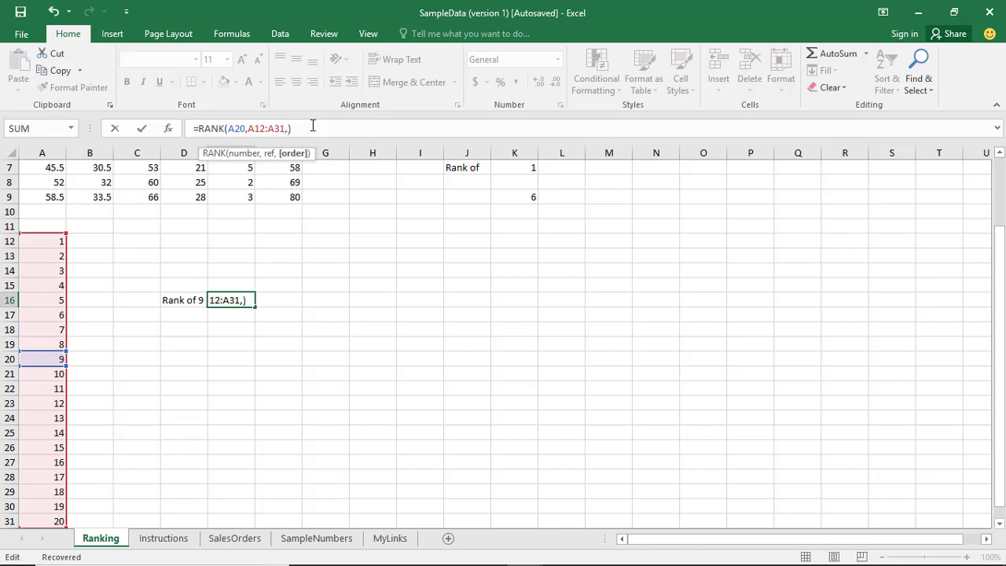
type("0")
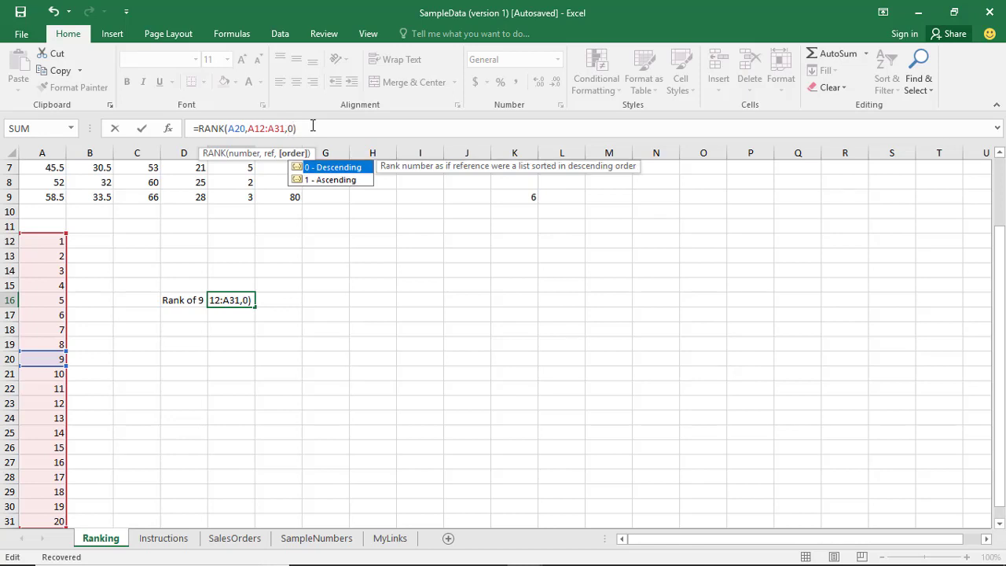
key("Return")
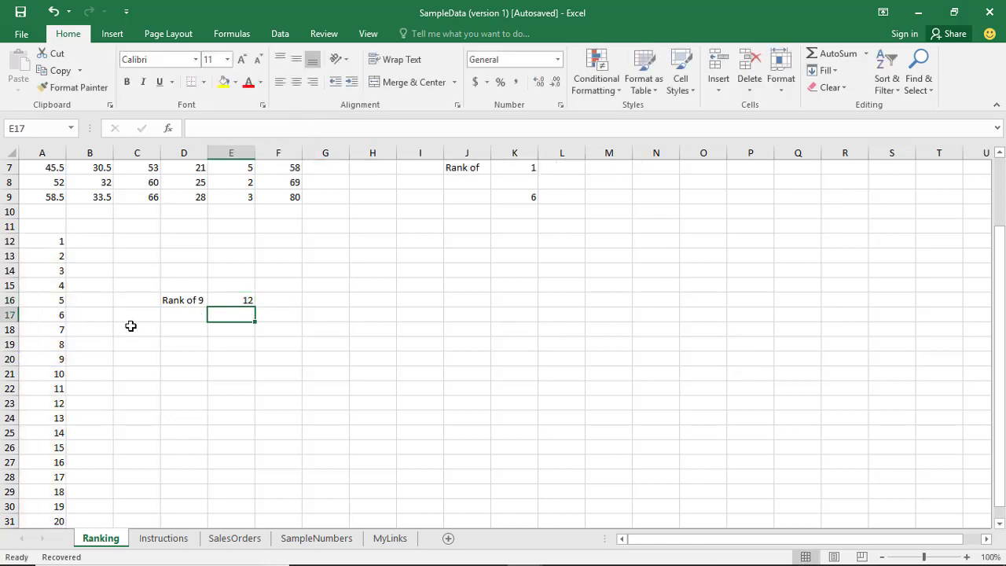
Check the descending rank in E16 by counting through the list from its largest value in A31 up to A20
left_click(231, 300)
scroll(56, 404, "down", 2)
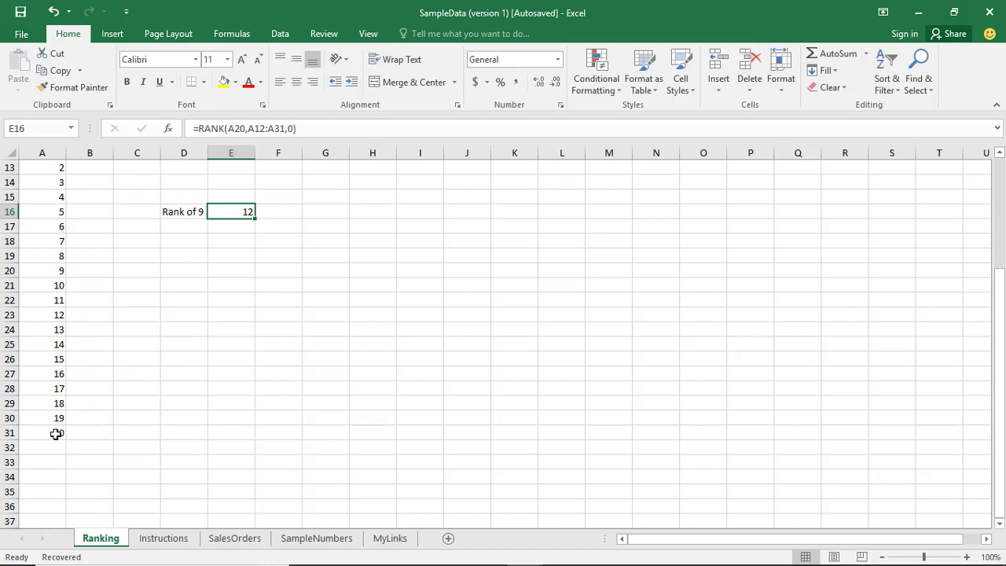
left_click(57, 433)
left_click(56, 418)
left_click(56, 403)
left_click(60, 387)
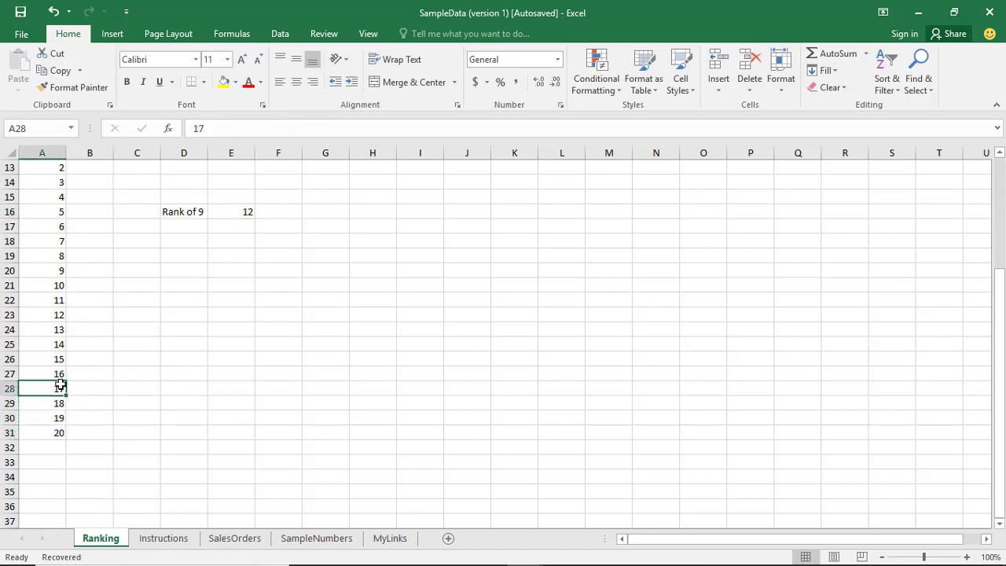
left_click(60, 374)
left_click(60, 360)
left_click(61, 344)
left_click(60, 331)
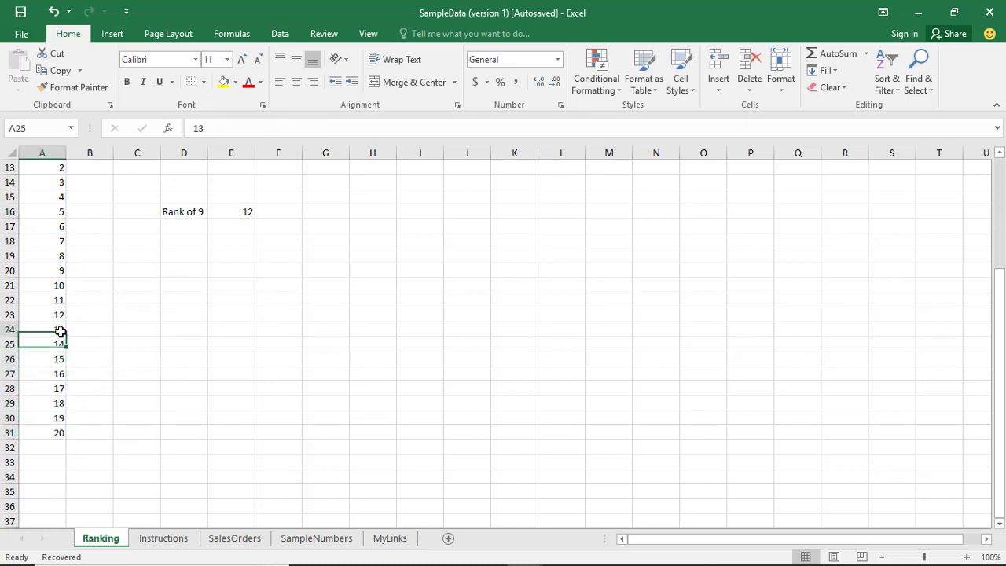
left_click(61, 316)
left_click(60, 300)
left_click(61, 284)
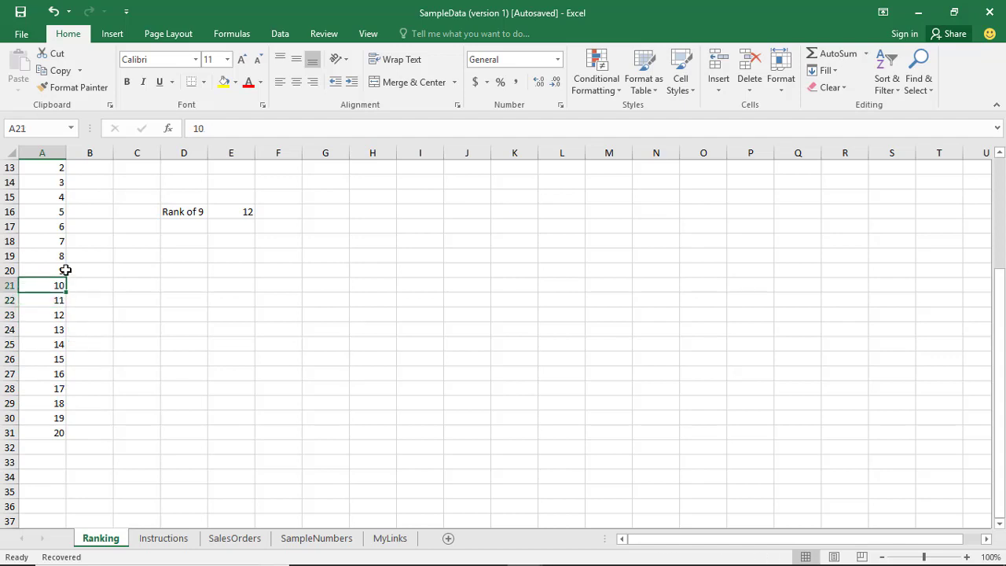
left_click(65, 270)
scroll(219, 319, "up", 2)
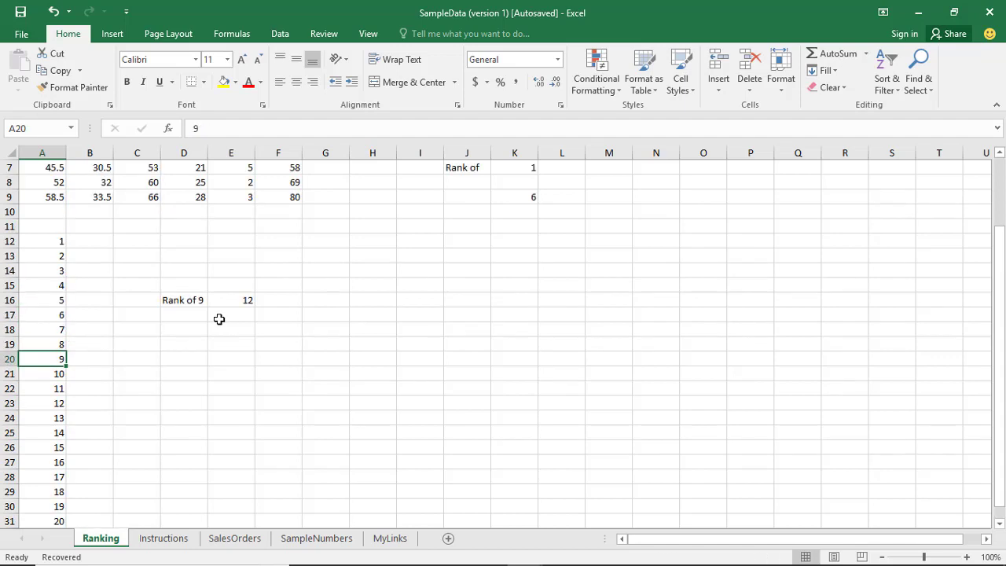